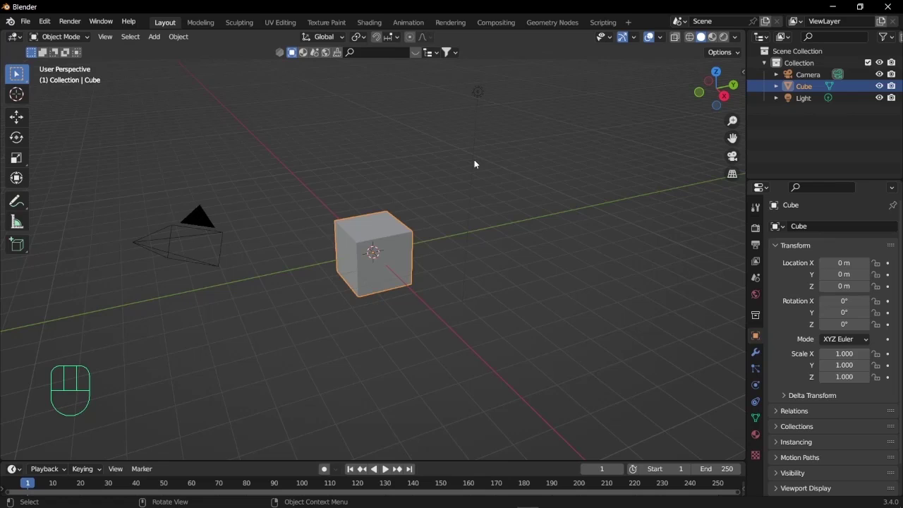
# Delete the default cube, camera and light, and add a UV sphere.
pyautogui.press('a')
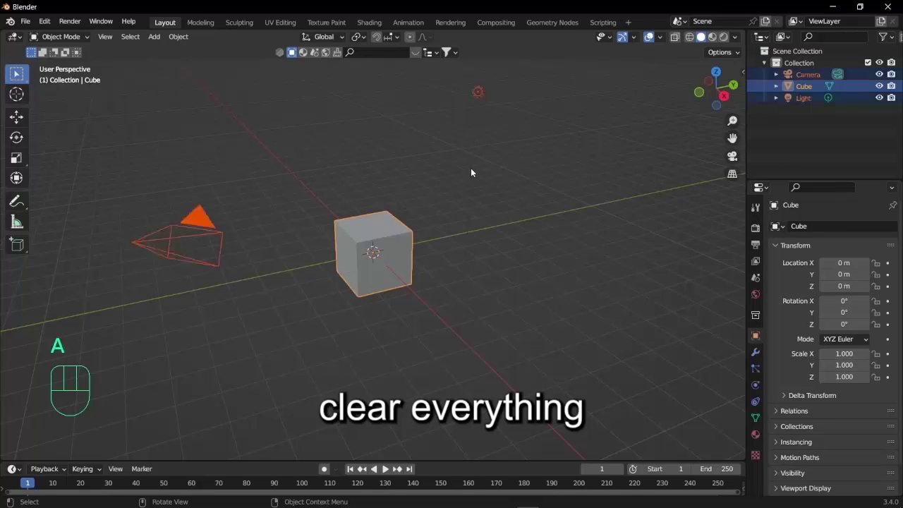
pyautogui.press('x')
pyautogui.click(471, 169)
pyautogui.hotkey('shift', 'a')
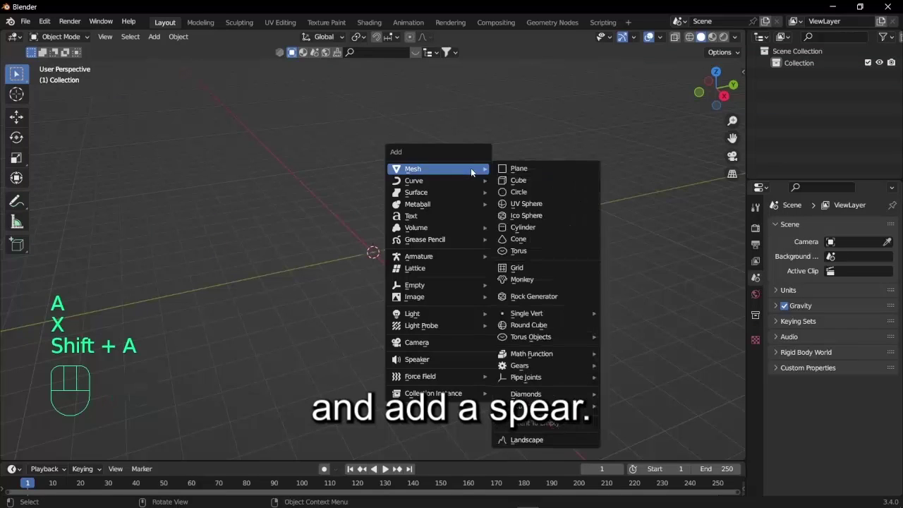
pyautogui.click(526, 203)
# In right view with X-ray, delete the sphere's upper-half vertices to leave an open bowl.
pyautogui.scroll(1, 543, 199)
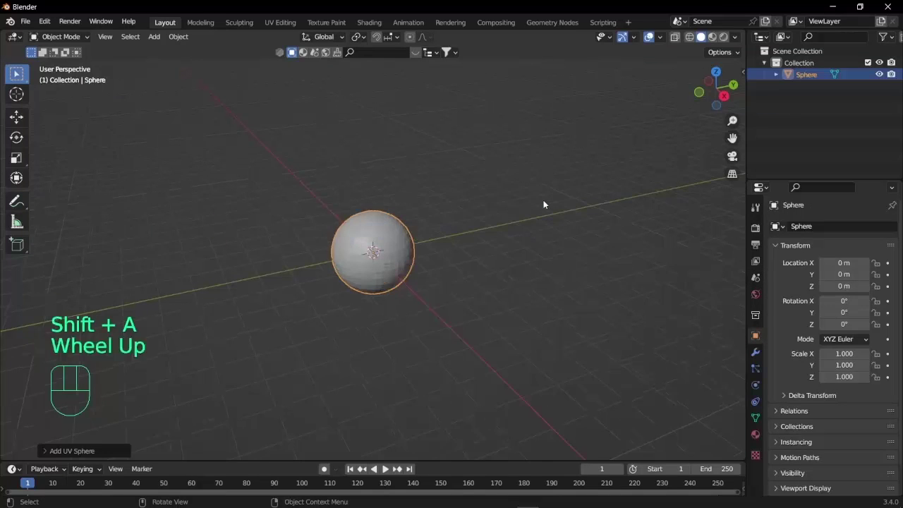
pyautogui.moveTo(542, 200); pyautogui.dragTo(531, 204, button='middle')
pyautogui.click(721, 96)
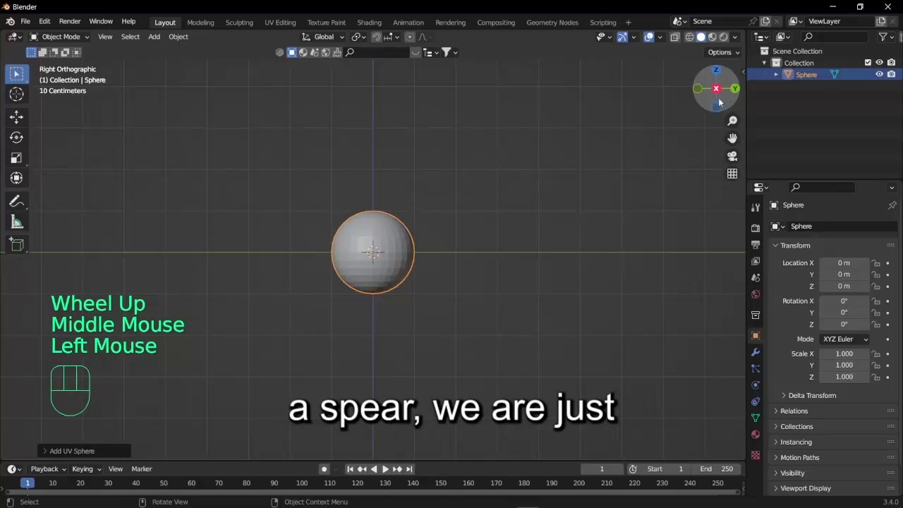
pyautogui.press('Tab')
pyautogui.scroll(2, 479, 201)
pyautogui.click(674, 36)
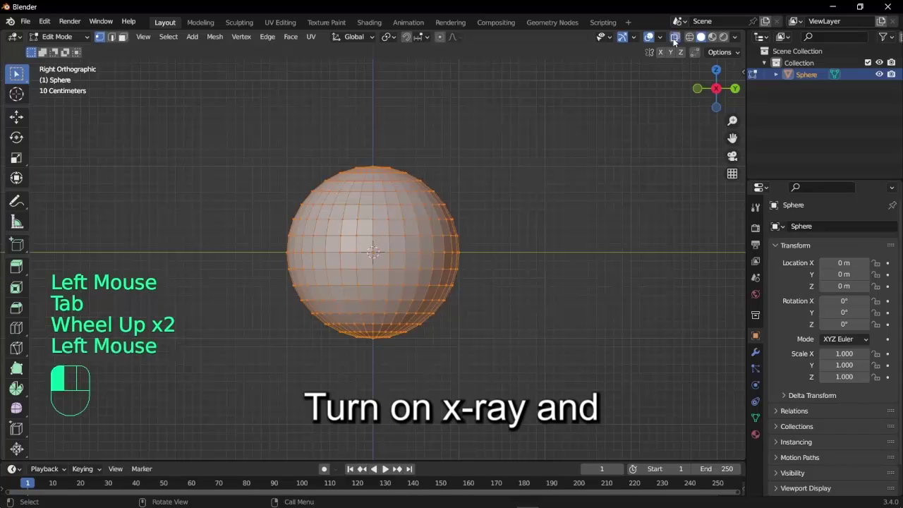
pyautogui.click(211, 104)
pyautogui.moveTo(212, 104); pyautogui.dragTo(564, 243)
pyautogui.press('x')
pyautogui.click(564, 244)
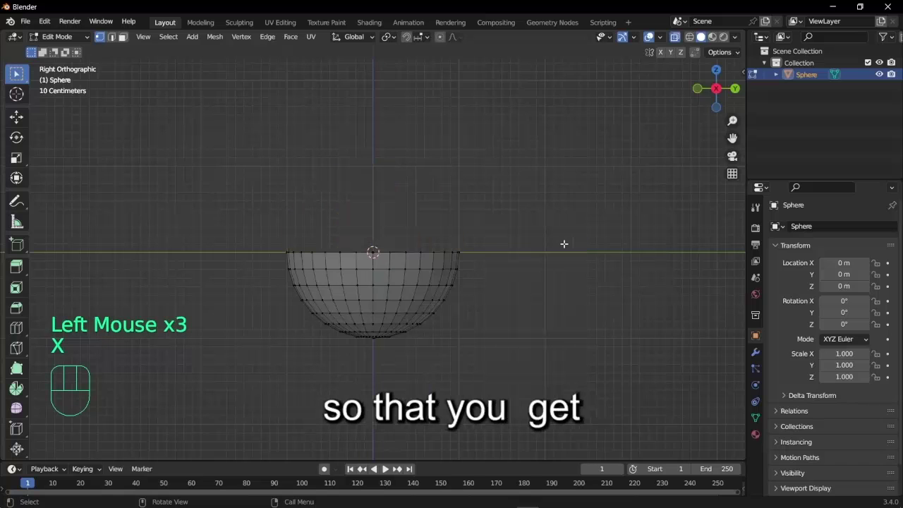
pyautogui.press('Tab')
# Turn off X-ray and add a Solidify modifier to the bowl with 0.3 m thickness.
pyautogui.moveTo(565, 244); pyautogui.dragTo(566, 234, button='middle')
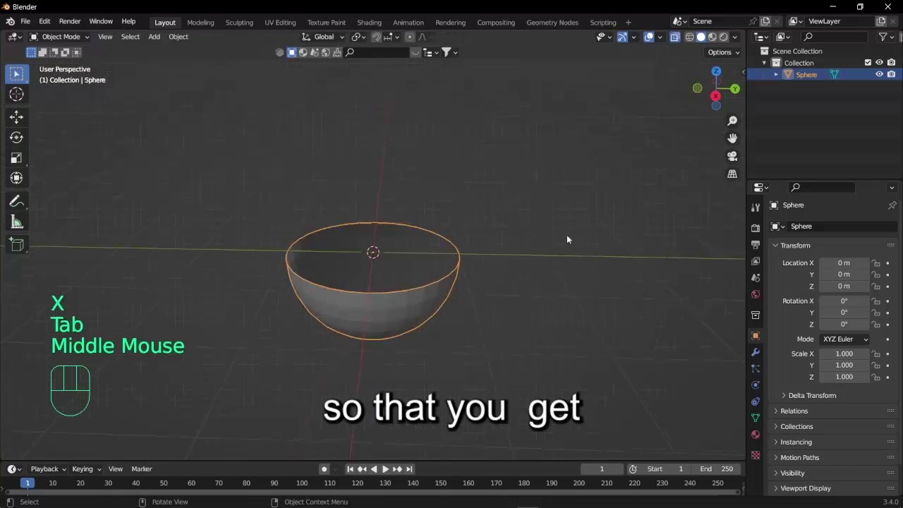
pyautogui.click(675, 37)
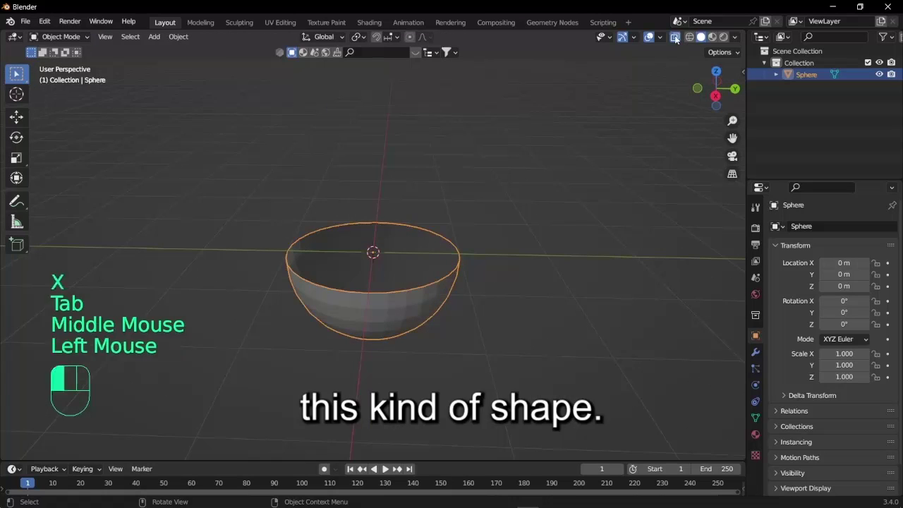
pyautogui.click(755, 351)
pyautogui.click(822, 226)
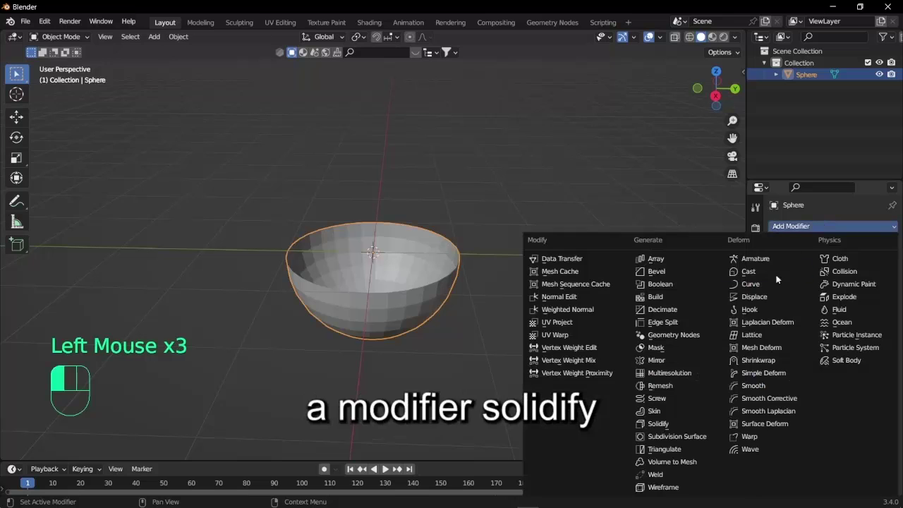
pyautogui.click(666, 423)
pyautogui.scroll(2, 593, 313)
pyautogui.moveTo(593, 313); pyautogui.dragTo(593, 318, button='middle')
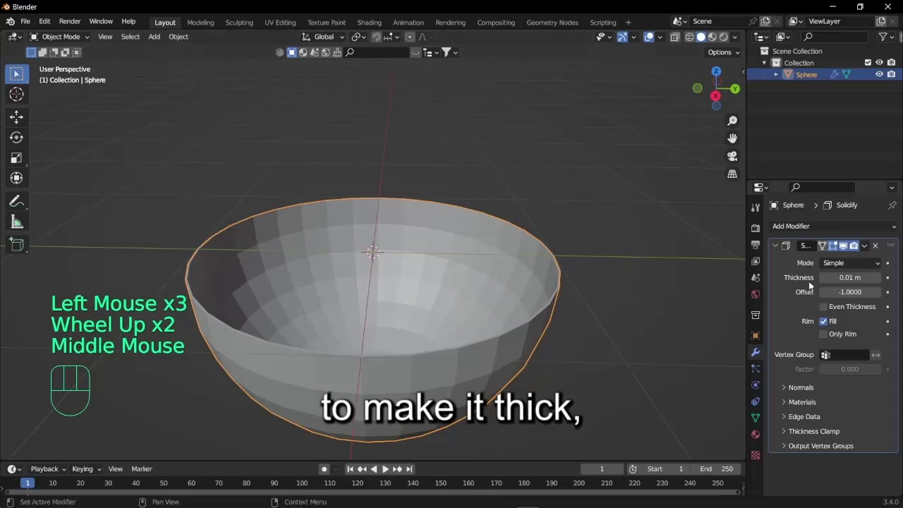
pyautogui.click(843, 277)
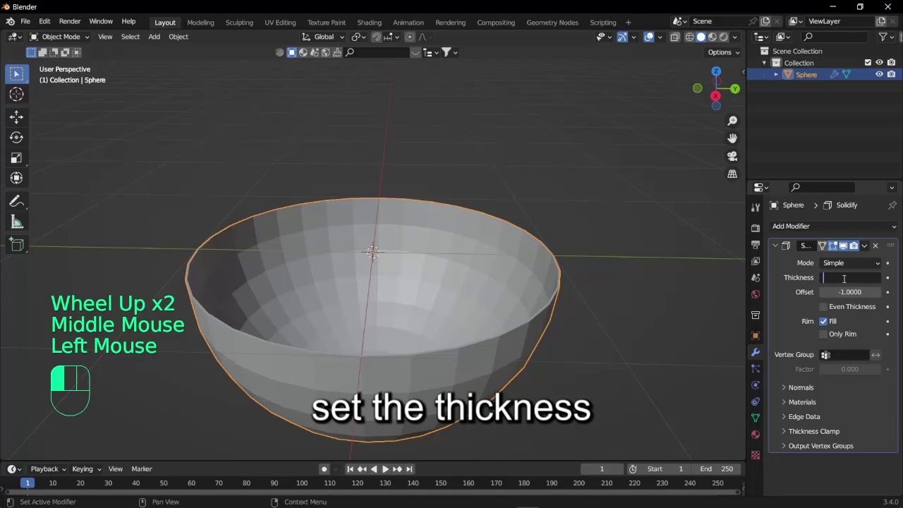
pyautogui.write('0.3')
pyautogui.press('Return')
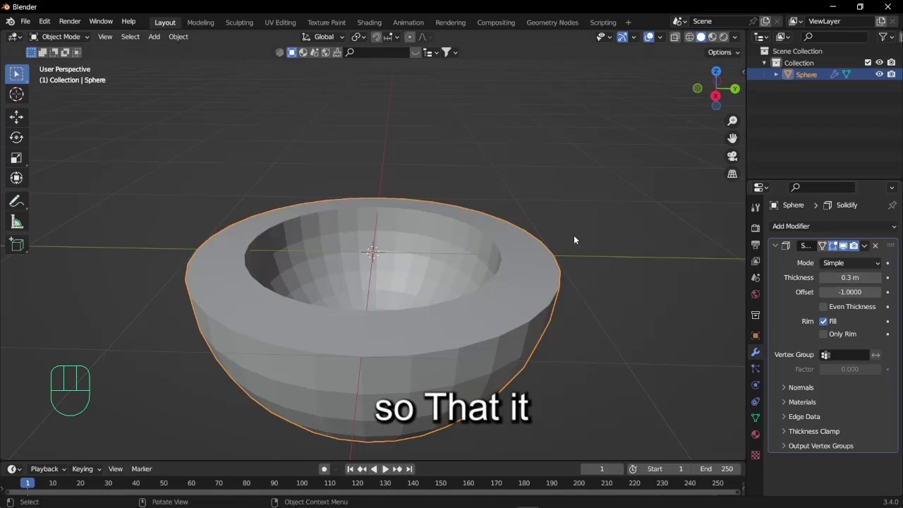
# Apply the Solidify modifier permanently to the bowl mesh.
pyautogui.moveTo(573, 240); pyautogui.dragTo(575, 270, button='middle')
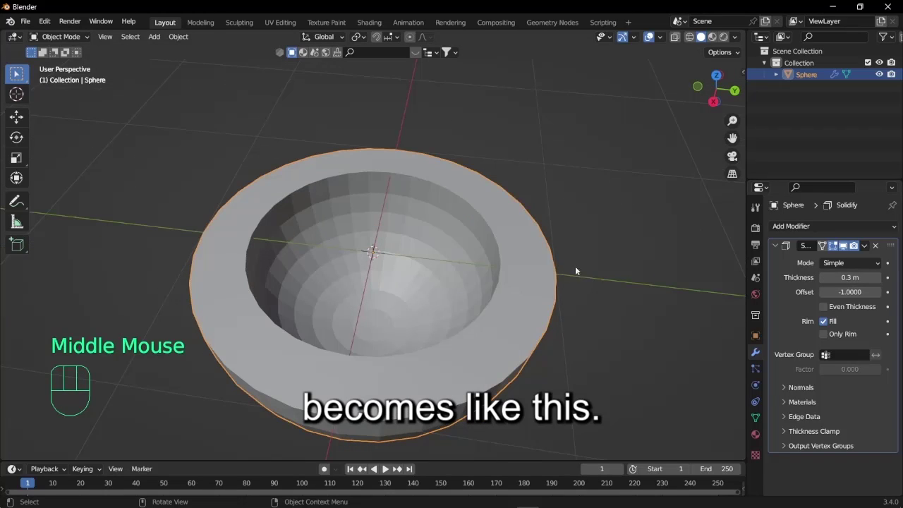
pyautogui.click(865, 246)
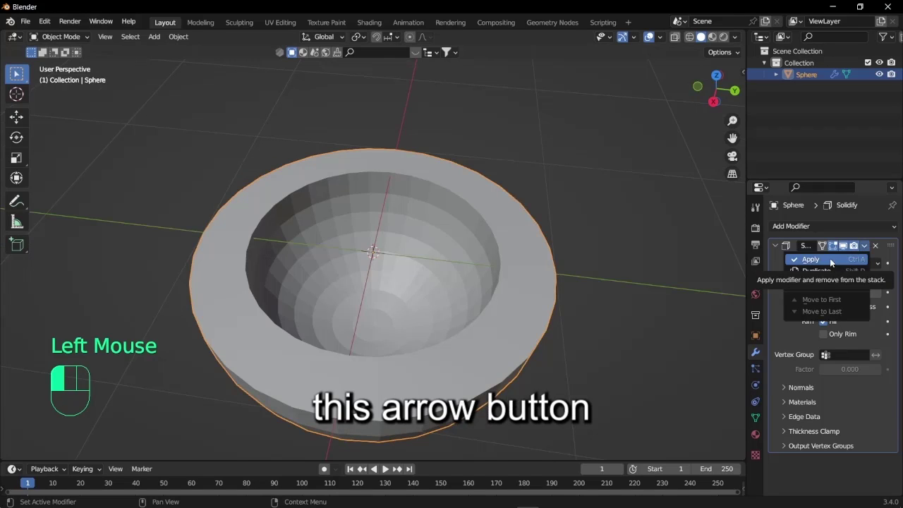
pyautogui.click(811, 259)
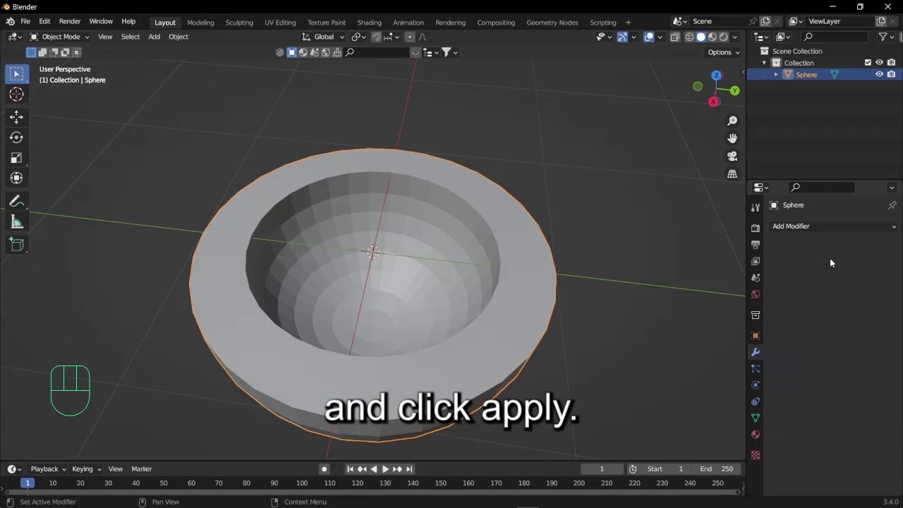
# Add a new Hair particle system to the bowl.
pyautogui.click(757, 369)
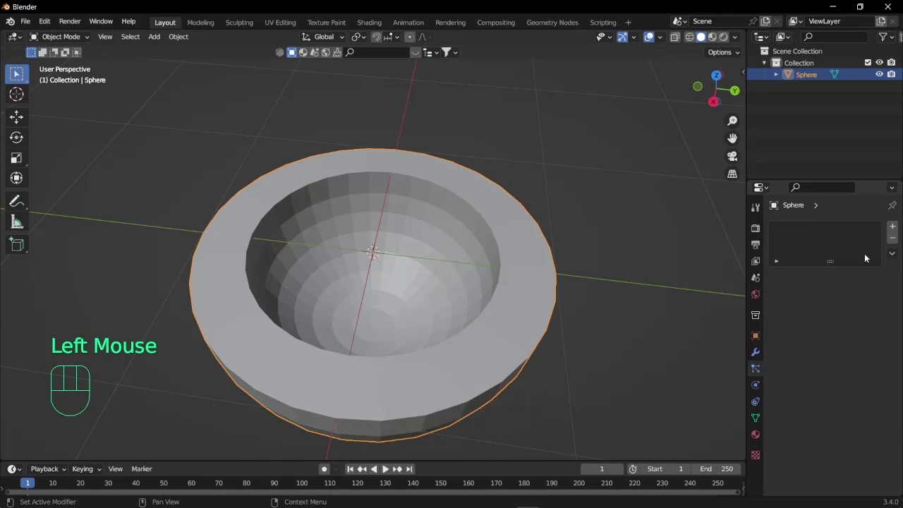
pyautogui.click(890, 229)
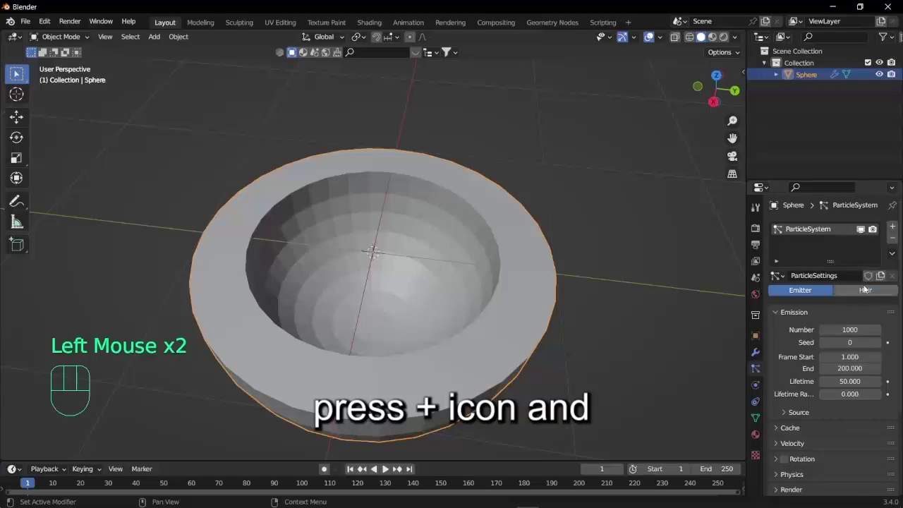
pyautogui.click(864, 289)
pyautogui.scroll(-3, 507, 212)
pyautogui.moveTo(507, 212); pyautogui.dragTo(540, 204, button='middle')
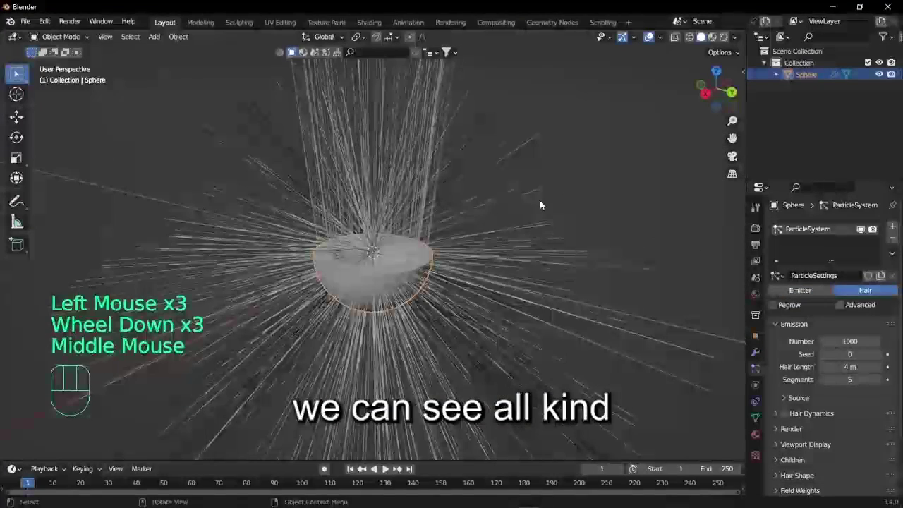
pyautogui.scroll(-3, 537, 206)
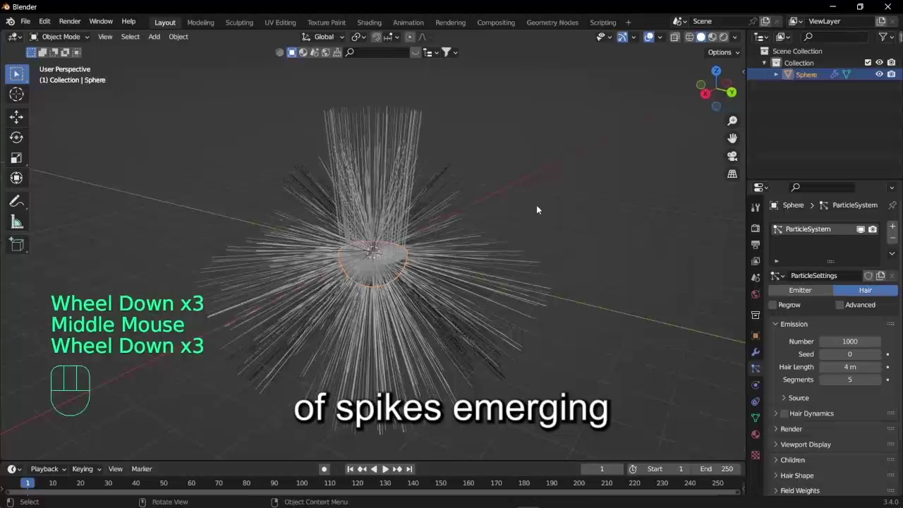
pyautogui.scroll(2, 534, 203)
pyautogui.scroll(-2, 534, 203)
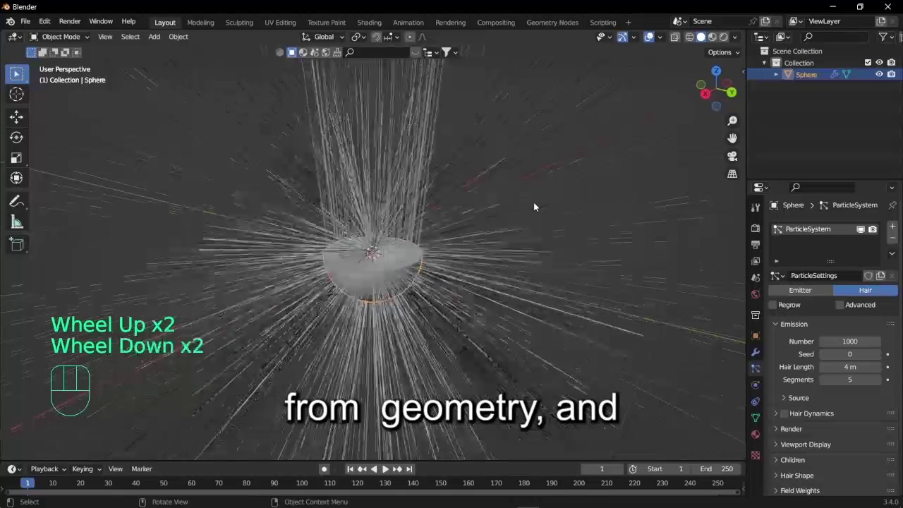
# Shorten the hair length to 0.1 m.
pyautogui.click(843, 367)
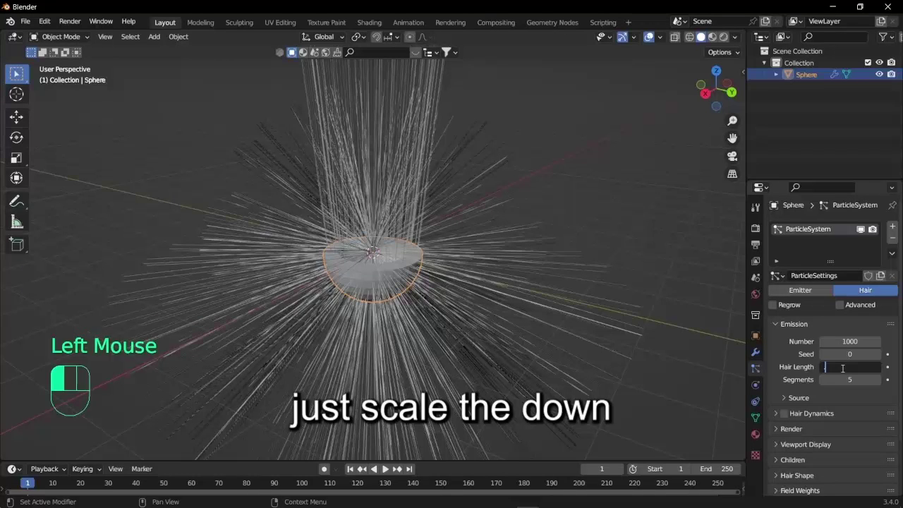
pyautogui.write('0.1')
pyautogui.press('Return')
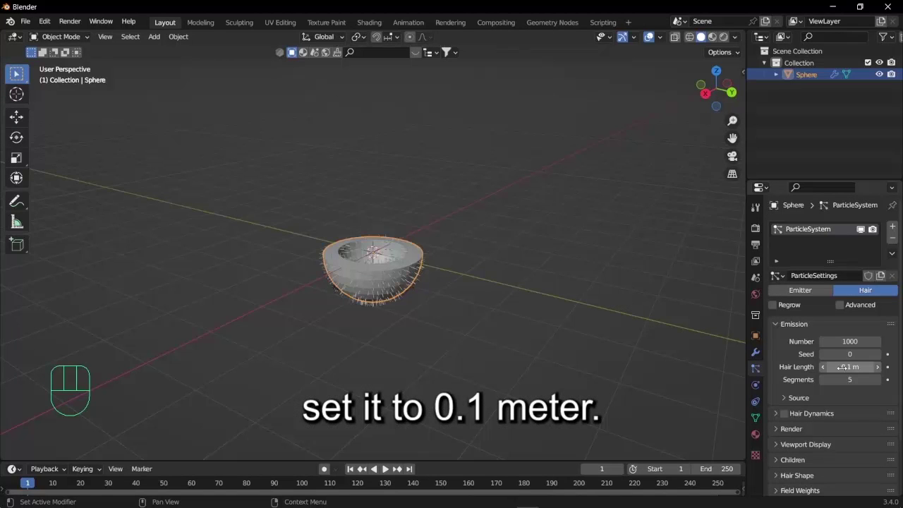
pyautogui.scroll(6, 451, 289)
pyautogui.moveTo(452, 289); pyautogui.dragTo(413, 304, button='middle')
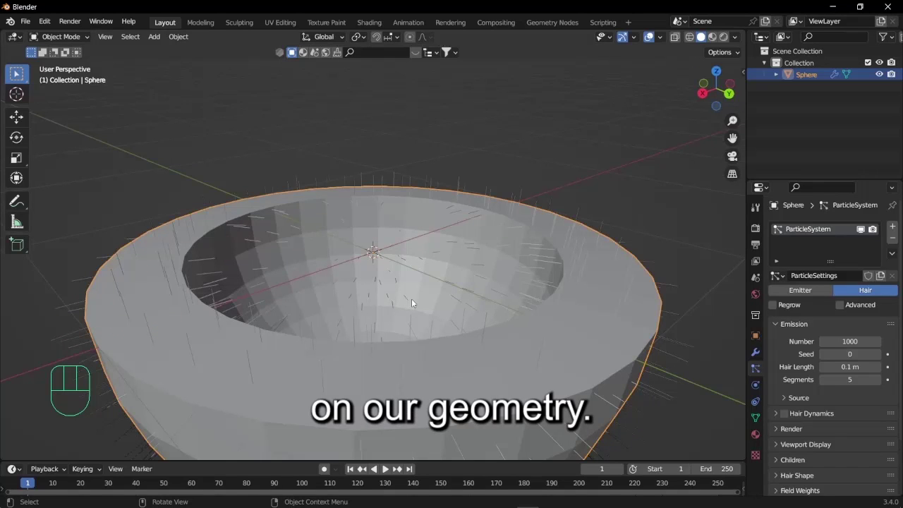
pyautogui.scroll(-2, 806, 421)
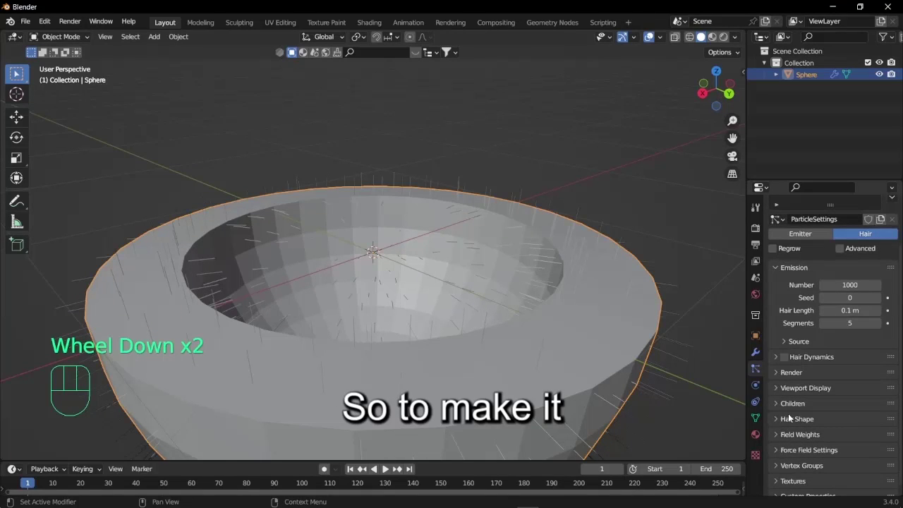
pyautogui.click(777, 402)
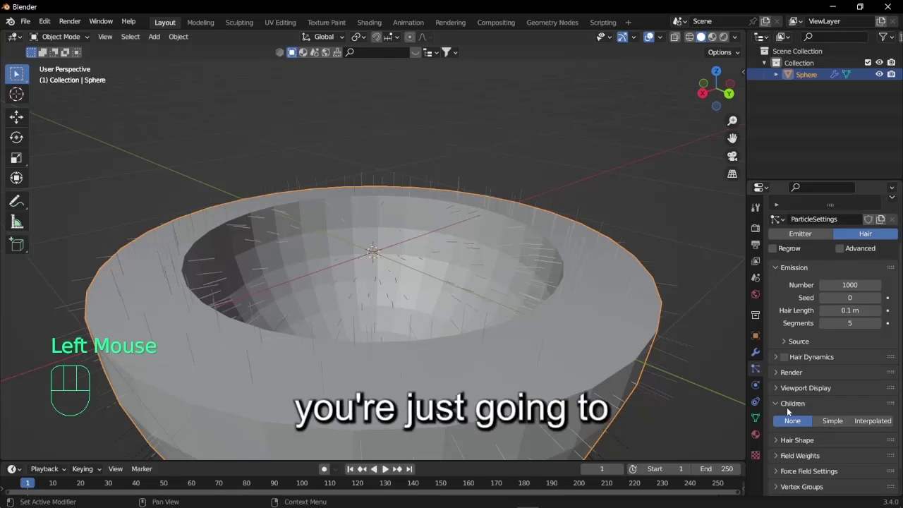
pyautogui.click(832, 420)
pyautogui.scroll(-2, 565, 310)
pyautogui.moveTo(564, 310); pyautogui.dragTo(572, 310, button='middle')
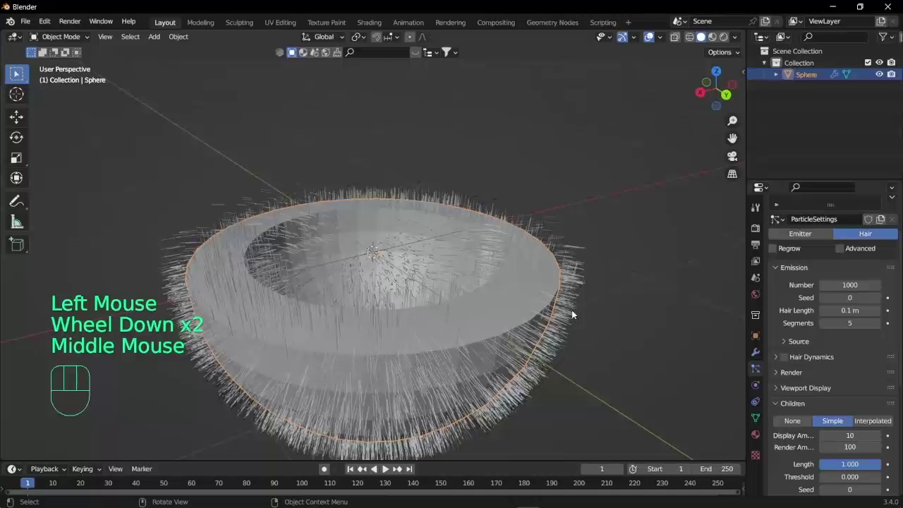
pyautogui.click(725, 94)
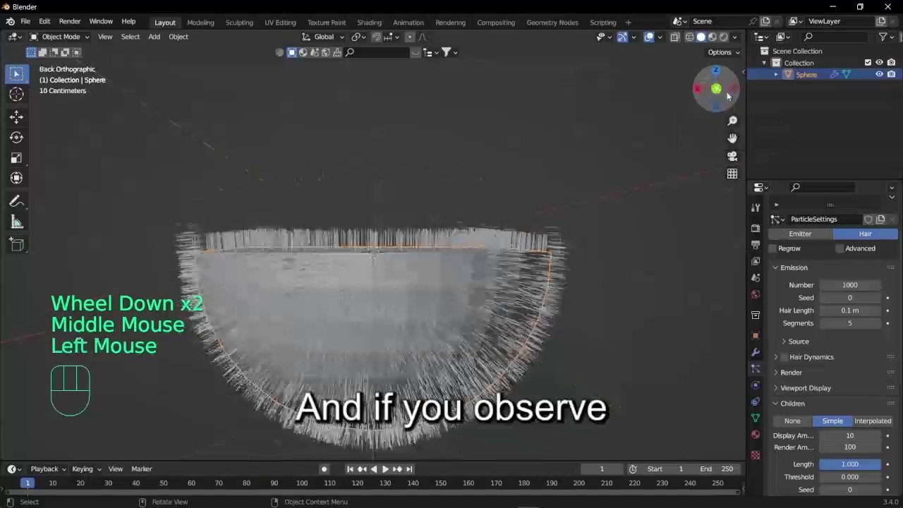
pyautogui.scroll(2, 289, 203)
pyautogui.keyDown('shift'); pyautogui.moveTo(287, 201); pyautogui.dragTo(424, 211, button='middle'); pyautogui.keyUp('shift')
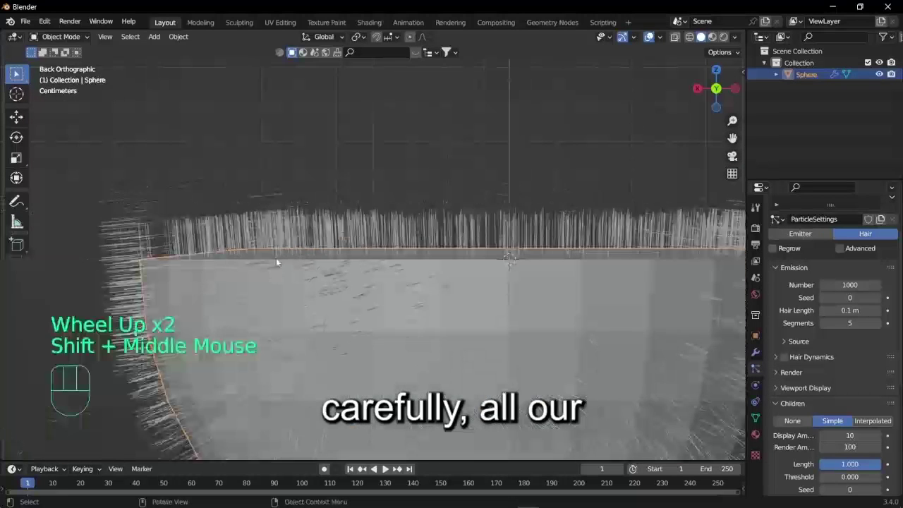
pyautogui.moveTo(224, 246)
pyautogui.mouseDown()
pyautogui.moveTo(224, 206)
pyautogui.moveTo(242, 196)
pyautogui.moveTo(235, 200)
pyautogui.mouseUp()
pyautogui.moveTo(258, 272)
pyautogui.mouseDown()
pyautogui.moveTo(188, 270)
pyautogui.moveTo(180, 281)
pyautogui.mouseUp()
pyautogui.moveTo(180, 281)
pyautogui.mouseDown(button='right')
pyautogui.moveTo(213, 276)
pyautogui.moveTo(238, 199)
pyautogui.moveTo(223, 238)
pyautogui.moveTo(250, 222)
pyautogui.mouseUp(button='right')
pyautogui.moveTo(173, 216)
pyautogui.mouseDown()
pyautogui.moveTo(239, 248)
pyautogui.moveTo(172, 247)
pyautogui.mouseUp()
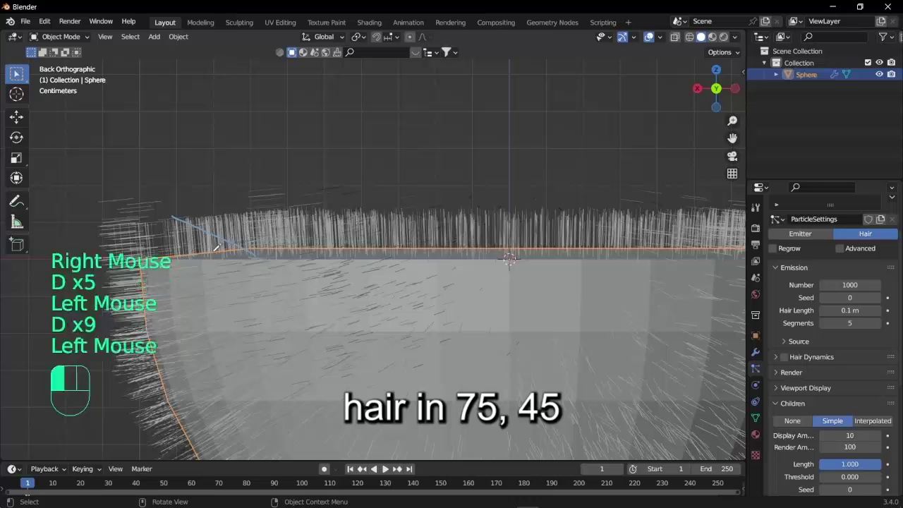
pyautogui.moveTo(251, 265); pyautogui.dragTo(212, 264)
pyautogui.moveTo(212, 265); pyautogui.dragTo(199, 264, button='right')
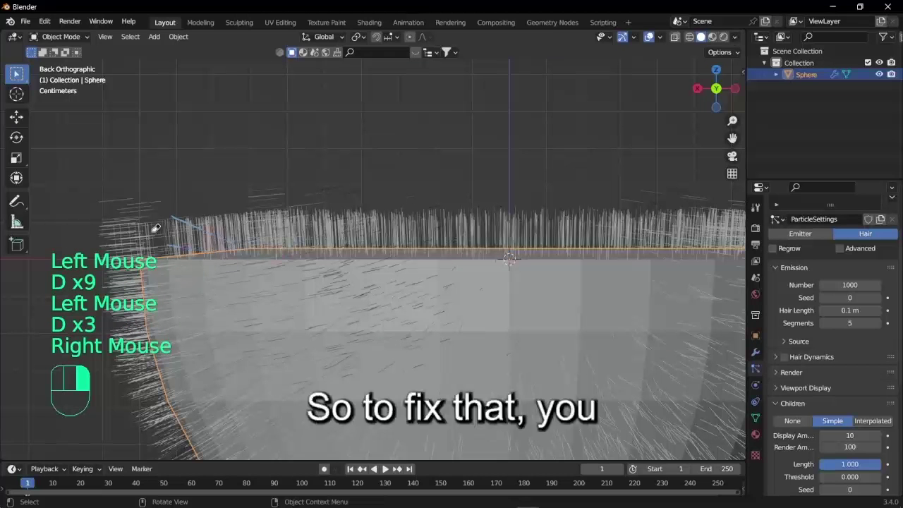
pyautogui.scroll(-2, 189, 229)
pyautogui.moveTo(190, 233); pyautogui.dragTo(218, 275, button='middle')
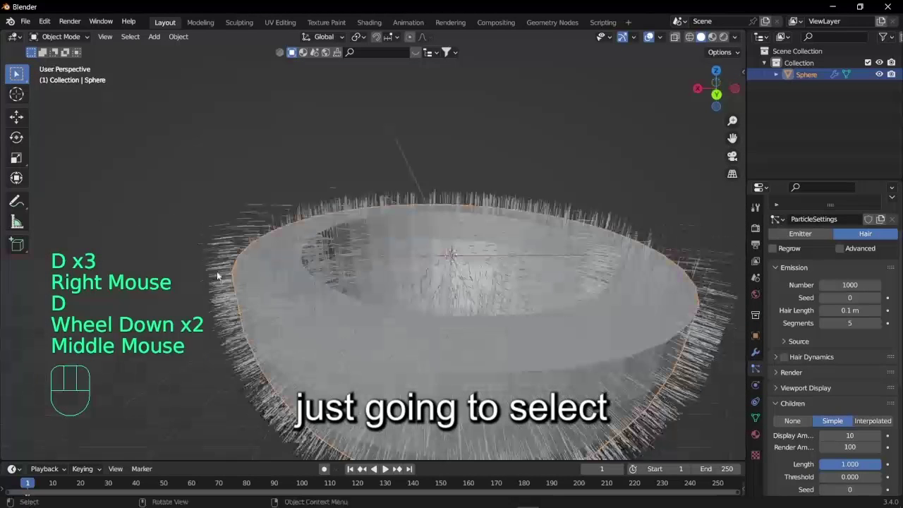
pyautogui.moveTo(330, 300); pyautogui.dragTo(311, 316, button='middle')
# In Edit Mode, bevel the bowl's outer rim edge loop with 3 segments.
pyautogui.press('Tab')
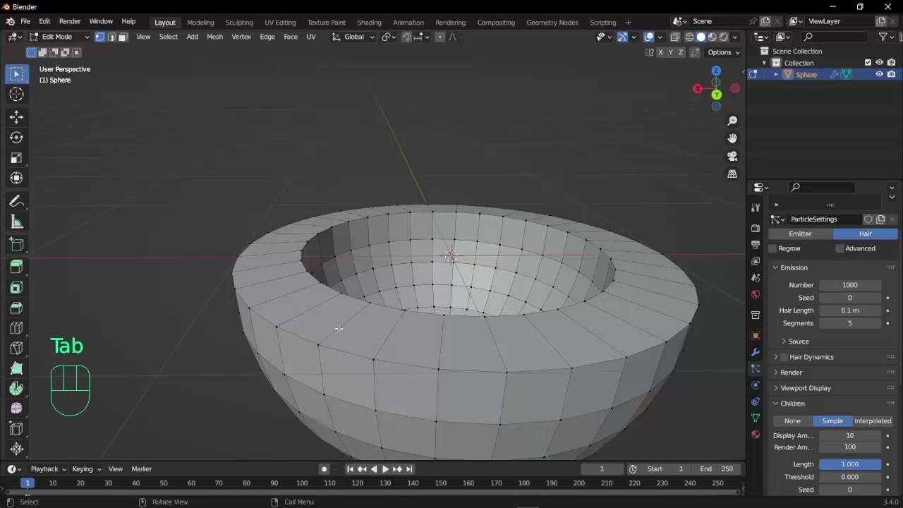
pyautogui.press('alt')
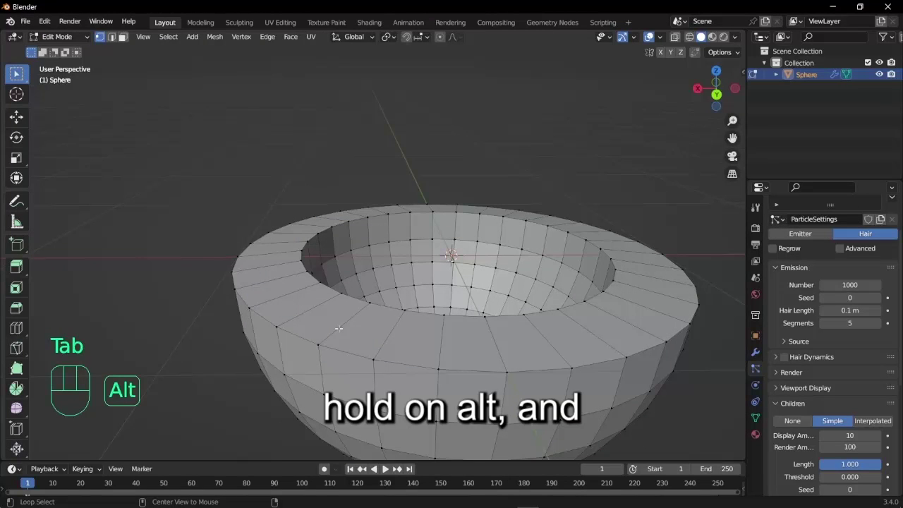
pyautogui.keyDown('alt'); pyautogui.middleClick(301, 338); pyautogui.keyUp('alt')
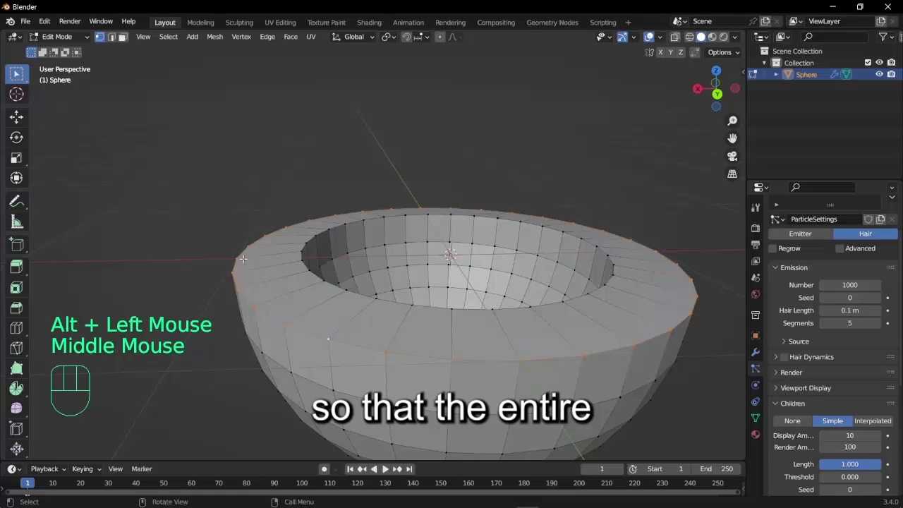
pyautogui.keyDown('alt'); pyautogui.moveTo(305, 335); pyautogui.dragTo(227, 234, button='middle'); pyautogui.keyUp('alt')
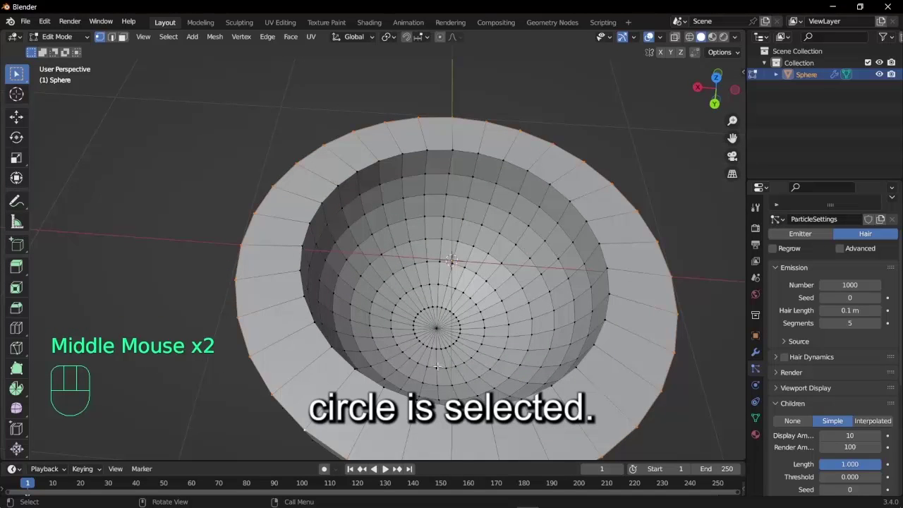
pyautogui.scroll(-2, 437, 366)
pyautogui.moveTo(437, 366); pyautogui.dragTo(398, 259, button='middle')
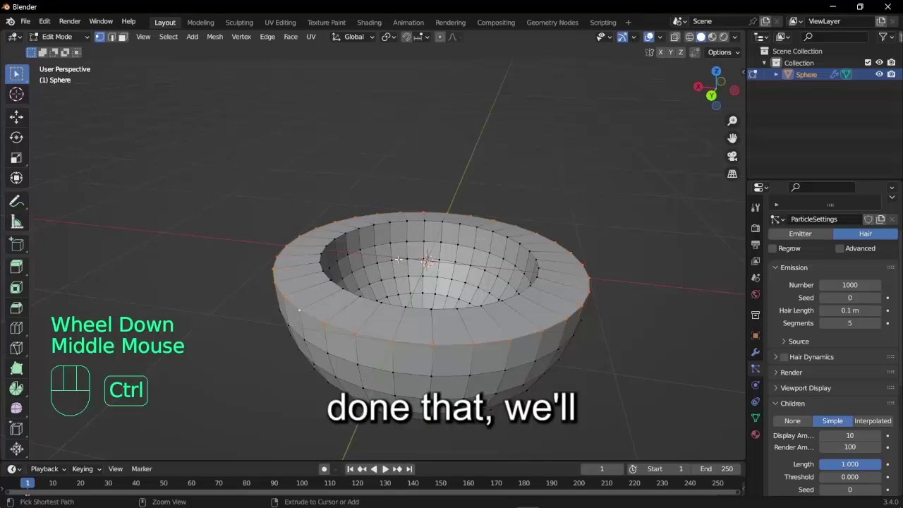
pyautogui.hotkey('ctrl', 'b')
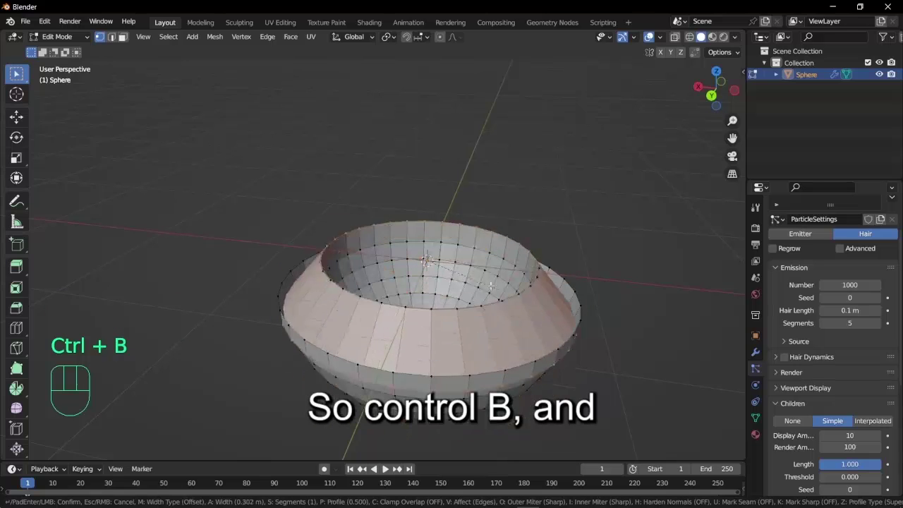
pyautogui.scroll(2, 466, 277)
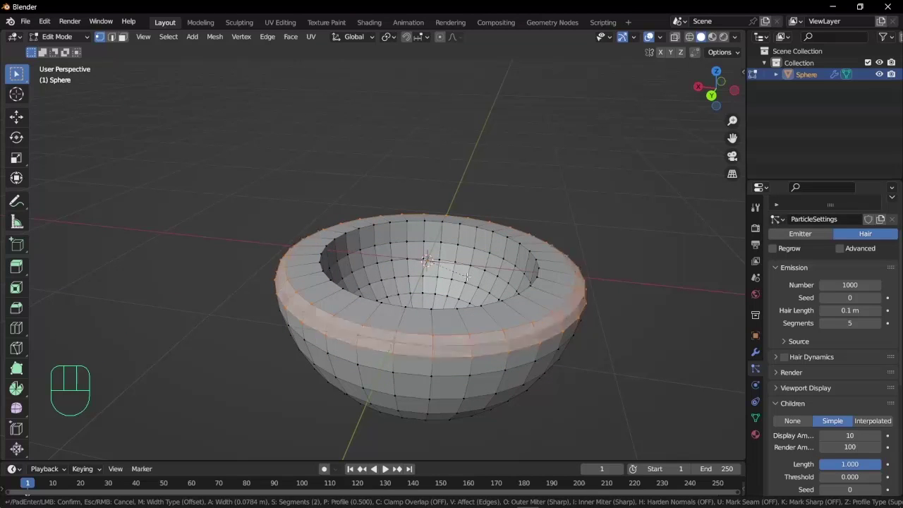
pyautogui.click(469, 278)
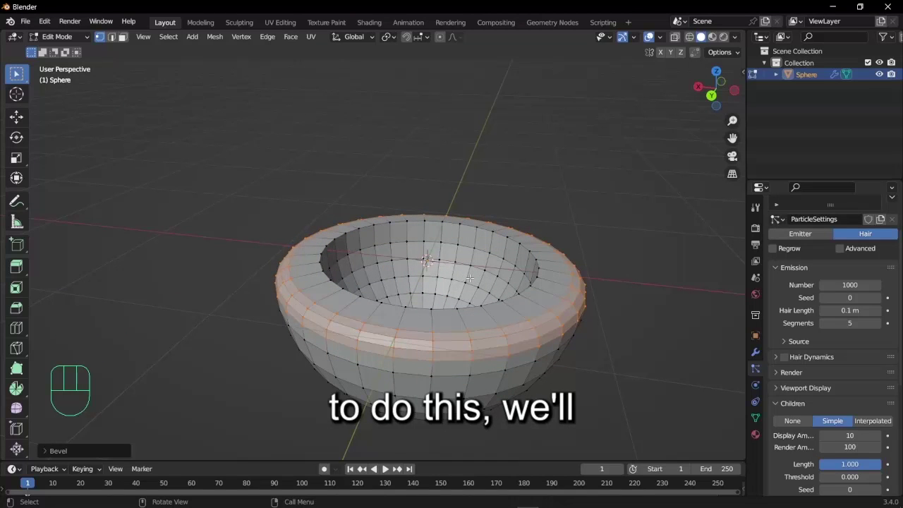
# Bevel the inner rim edge loop the same way.
pyautogui.moveTo(467, 280); pyautogui.dragTo(451, 283, button='middle')
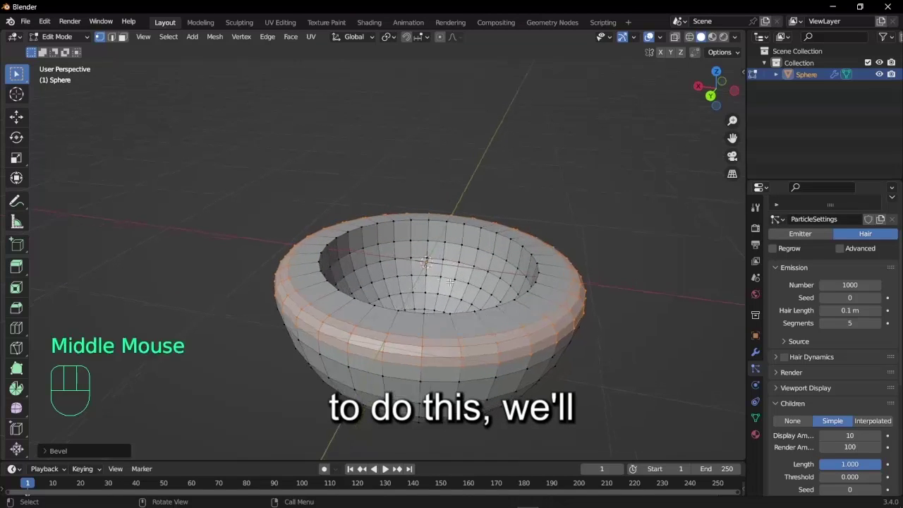
pyautogui.keyDown('alt'); pyautogui.click(339, 237); pyautogui.keyUp('alt')
pyautogui.hotkey('ctrl', 'b')
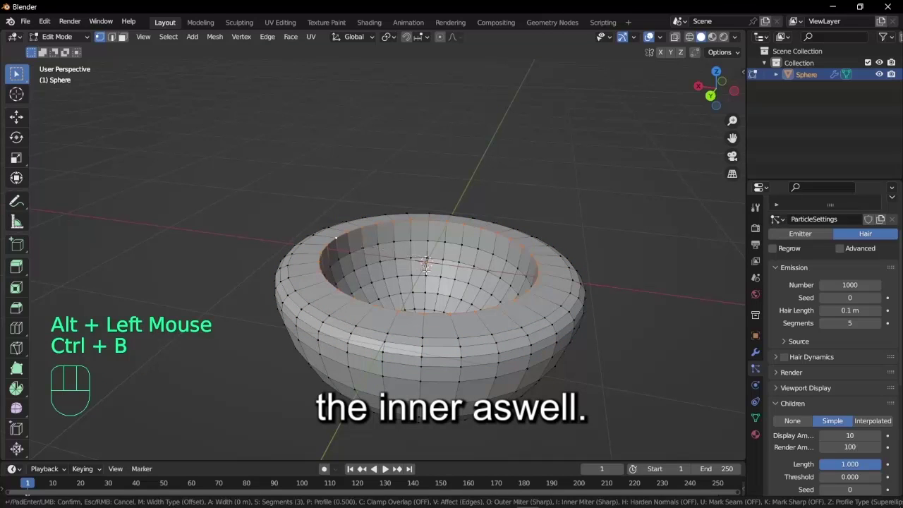
pyautogui.click(494, 292)
pyautogui.press('Tab')
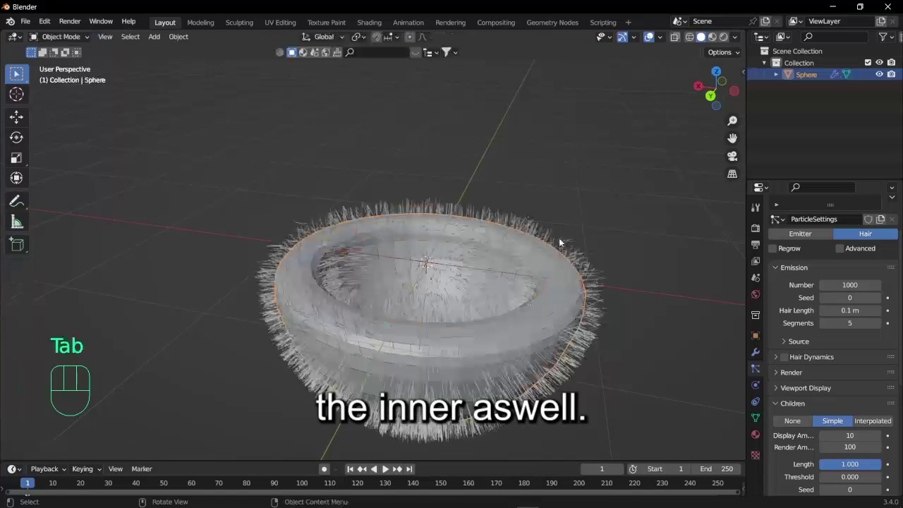
pyautogui.click(708, 96)
pyautogui.scroll(3, 226, 242)
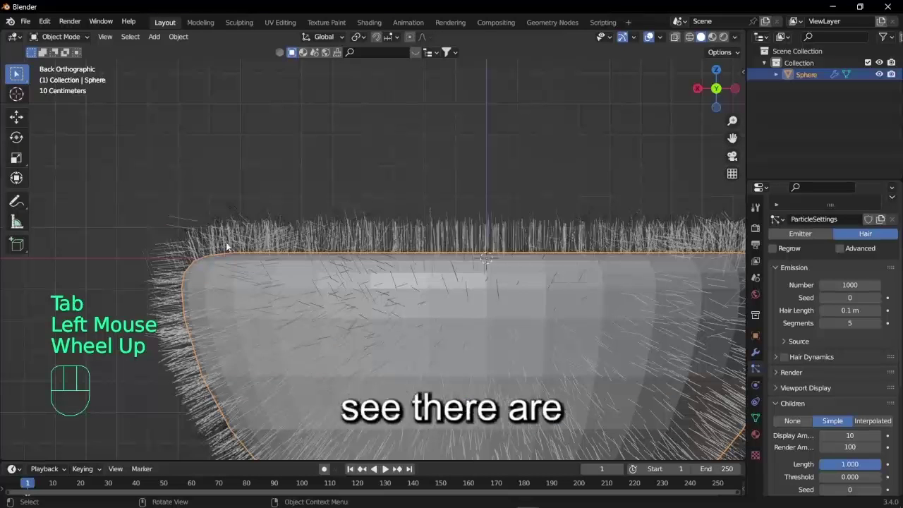
pyautogui.moveTo(185, 206)
pyautogui.mouseDown()
pyautogui.moveTo(204, 252)
pyautogui.moveTo(191, 250)
pyautogui.mouseUp()
pyautogui.moveTo(162, 280)
pyautogui.mouseDown(button='right')
pyautogui.moveTo(201, 266)
pyautogui.moveTo(154, 271)
pyautogui.mouseUp(button='right')
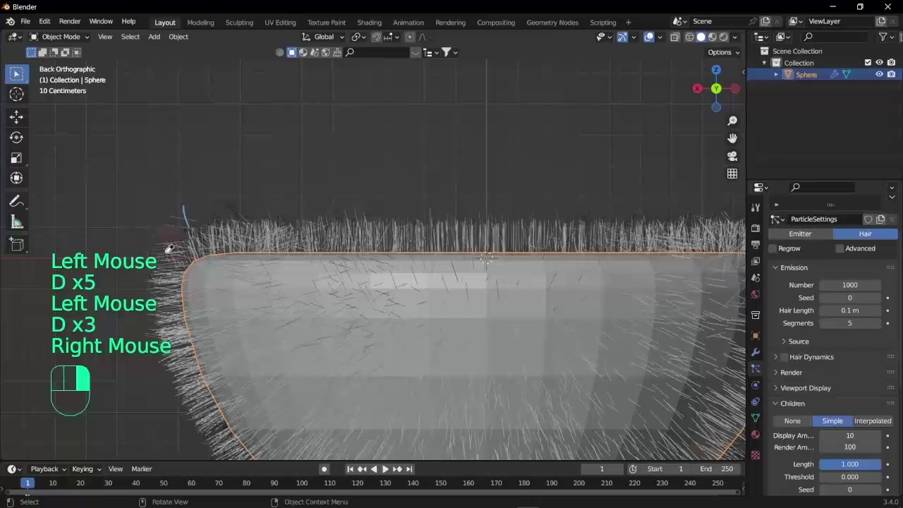
pyautogui.scroll(1, 248, 220)
# Change the Children viewport Display Amount from 10 to 100.
pyautogui.moveTo(248, 220); pyautogui.dragTo(236, 244, button='middle')
pyautogui.scroll(-4, 669, 337)
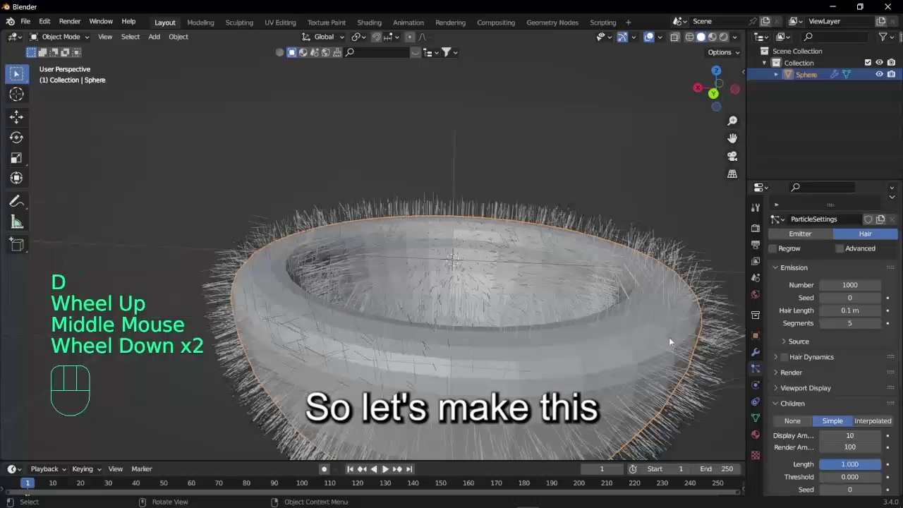
pyautogui.click(864, 437)
pyautogui.press('BackSpace')
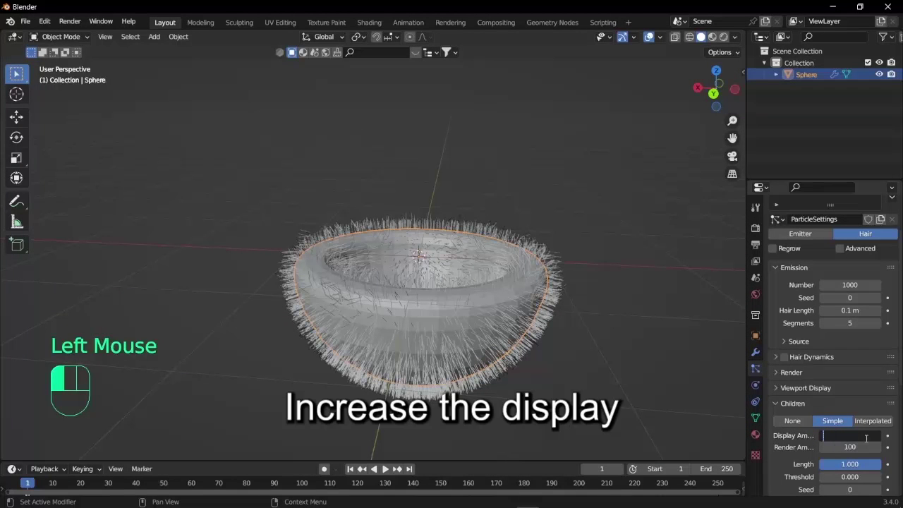
pyautogui.write('100')
pyautogui.press('Return')
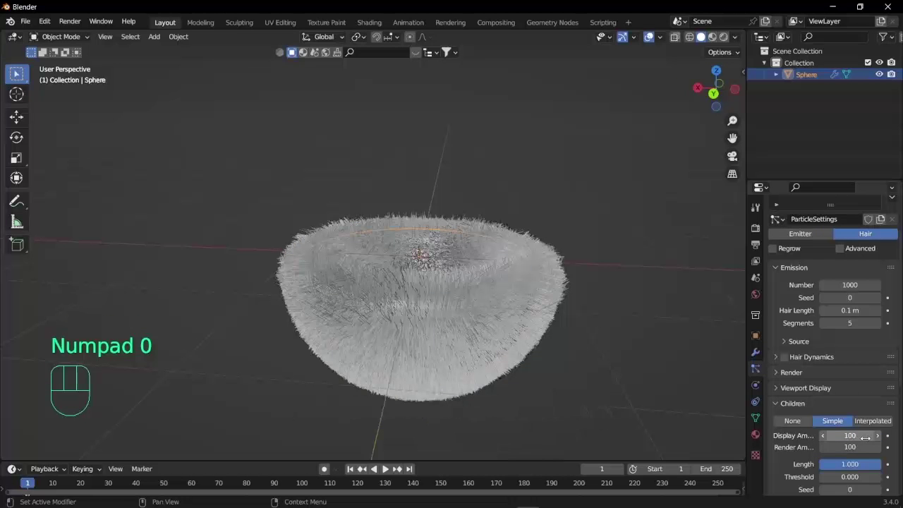
pyautogui.scroll(2, 571, 338)
pyautogui.moveTo(569, 338); pyautogui.dragTo(528, 362, button='middle')
pyautogui.scroll(-3, 528, 362)
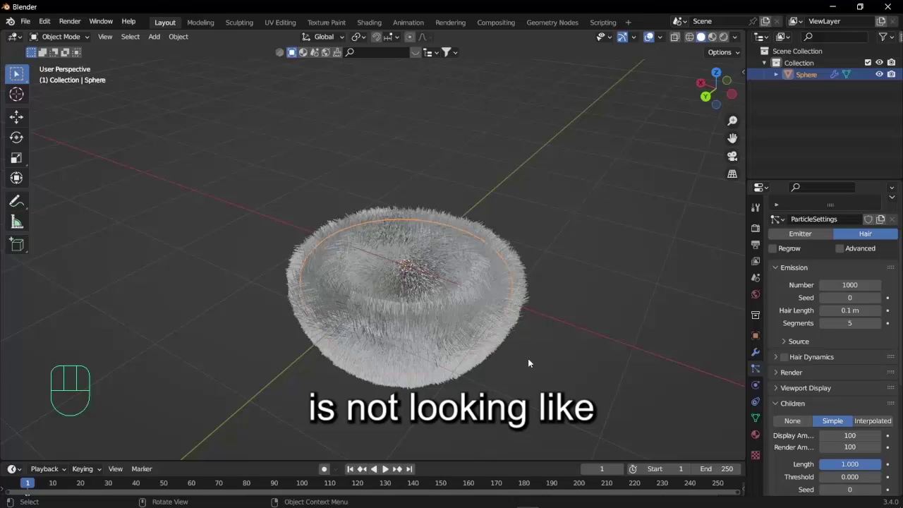
# Scale the furry bowl, then circle and erase a bare spot with an annotation.
pyautogui.press('s')
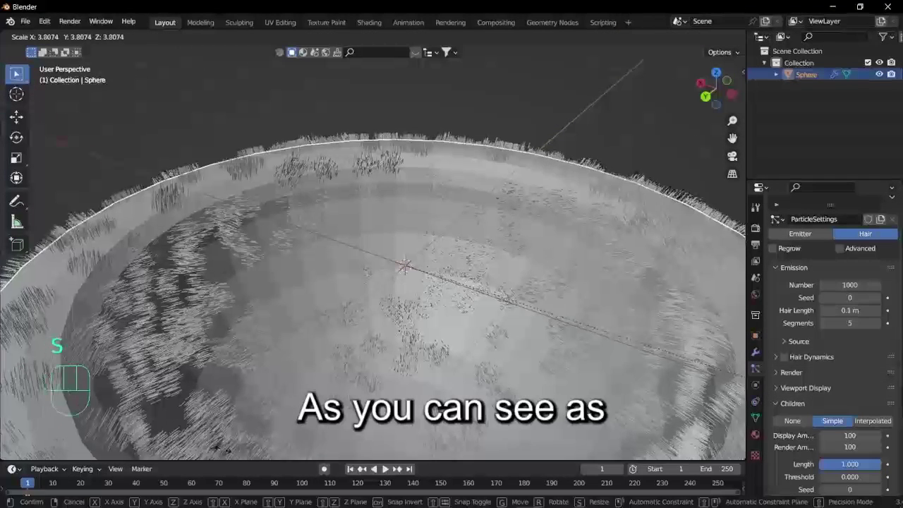
pyautogui.click(278, 364)
pyautogui.scroll(-3, 289, 356)
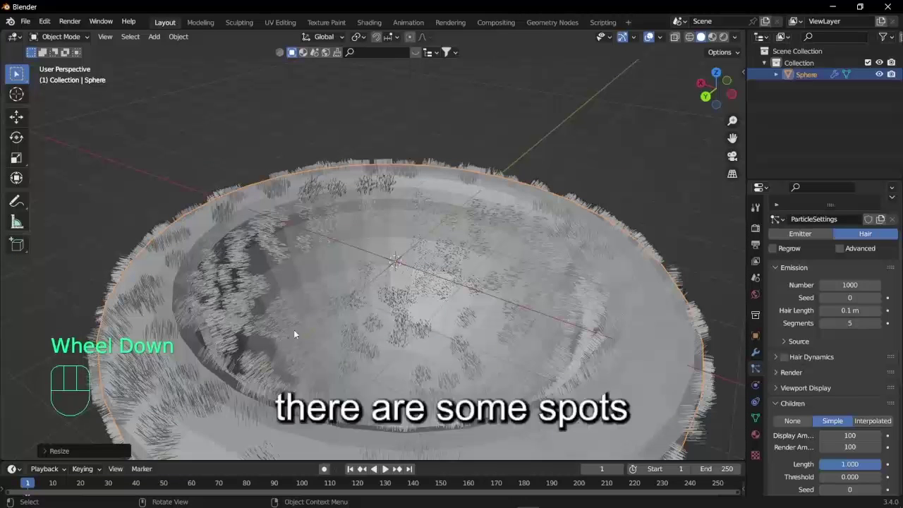
pyautogui.press('d')
pyautogui.moveTo(287, 280); pyautogui.dragTo(311, 267)
pyautogui.press('d')
pyautogui.moveTo(398, 234); pyautogui.dragTo(414, 224, button='right')
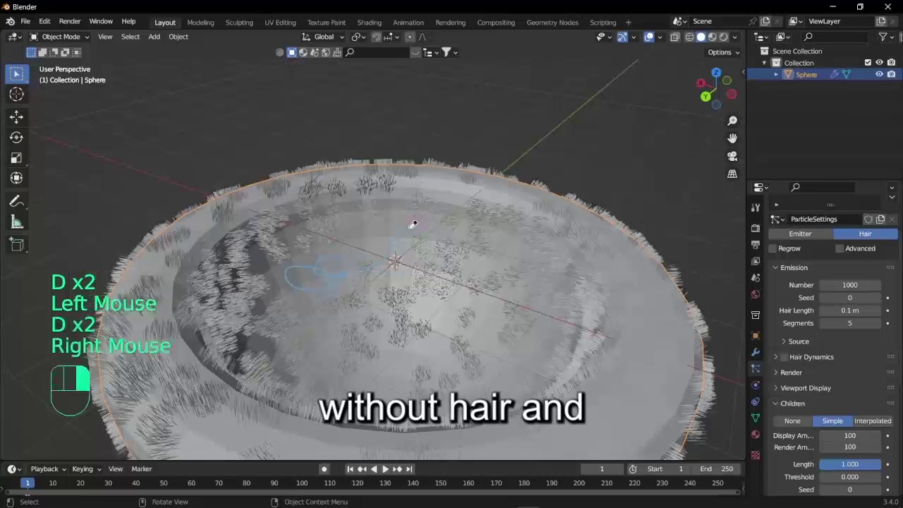
pyautogui.moveTo(364, 263); pyautogui.dragTo(288, 279, button='right')
pyautogui.press('d')
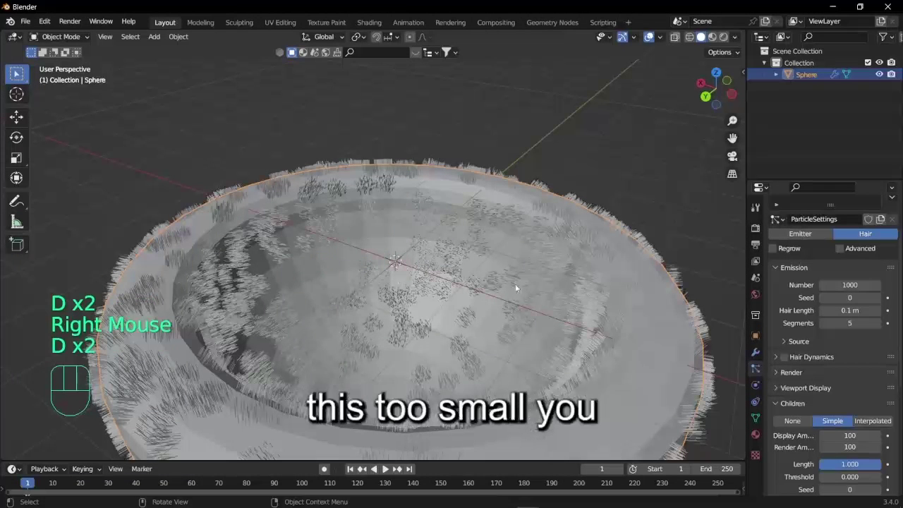
# Shrink the bowl back down over two scaling passes.
pyautogui.press('s')
pyautogui.click(421, 292)
pyautogui.scroll(2, 409, 292)
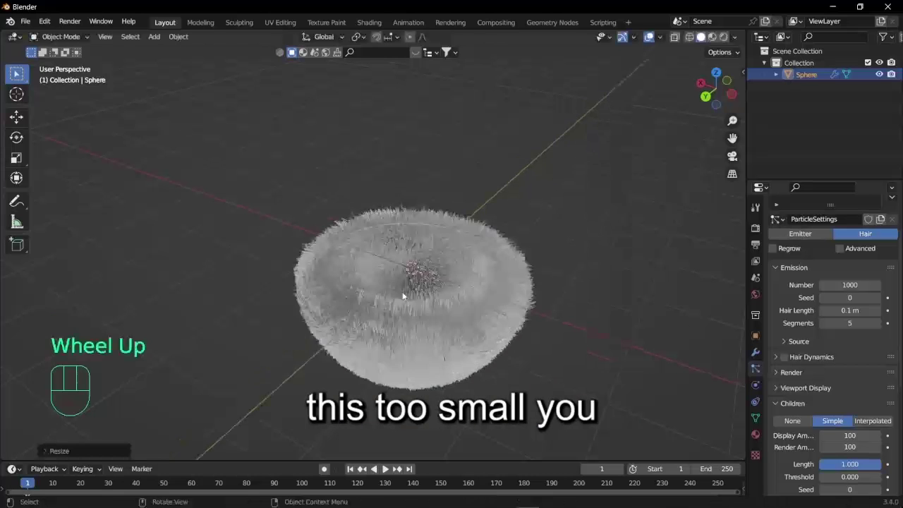
pyautogui.moveTo(409, 292); pyautogui.dragTo(406, 292, button='middle')
pyautogui.press('s')
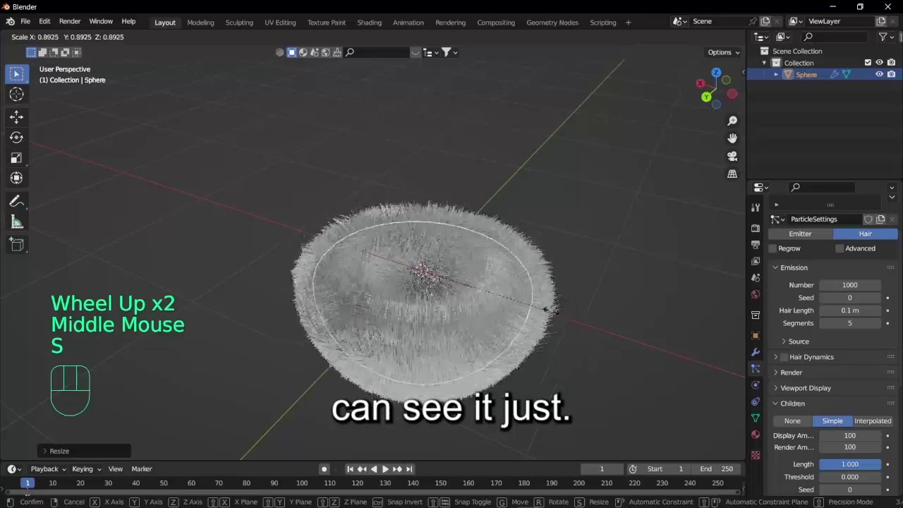
pyautogui.click(473, 292)
pyautogui.scroll(2, 471, 291)
pyautogui.moveTo(471, 291); pyautogui.dragTo(366, 310, button='middle')
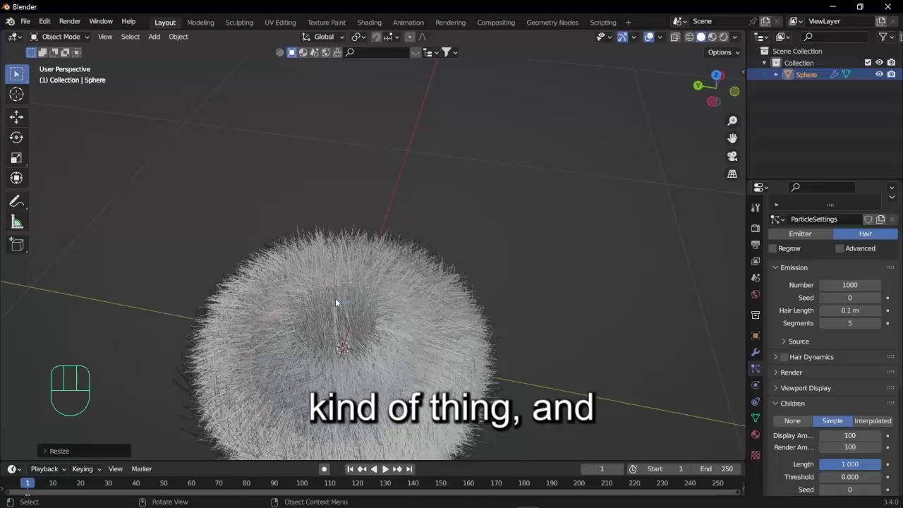
# Begin scaling the hairy object up toward about 4.99 times its size.
pyautogui.press('d')
pyautogui.rightClick(337, 305)
pyautogui.press('d')
pyautogui.scroll(-2, 353, 334)
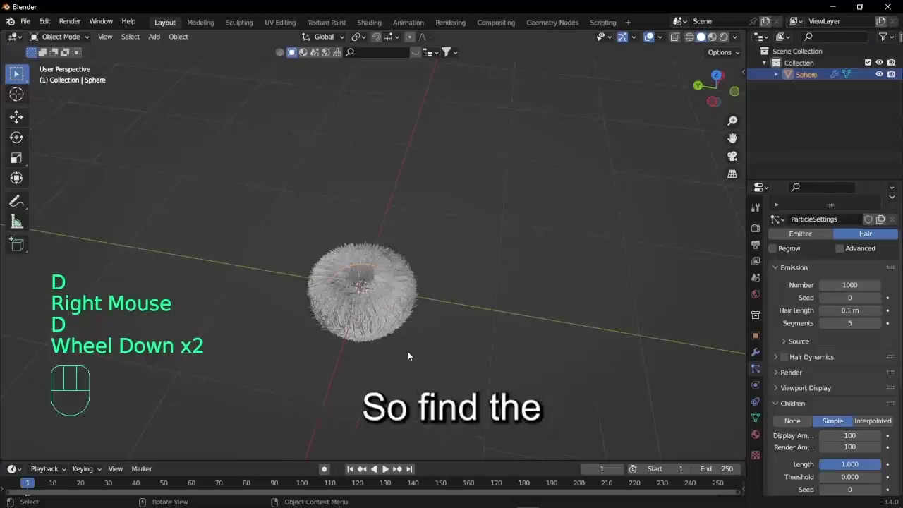
pyautogui.press('s')
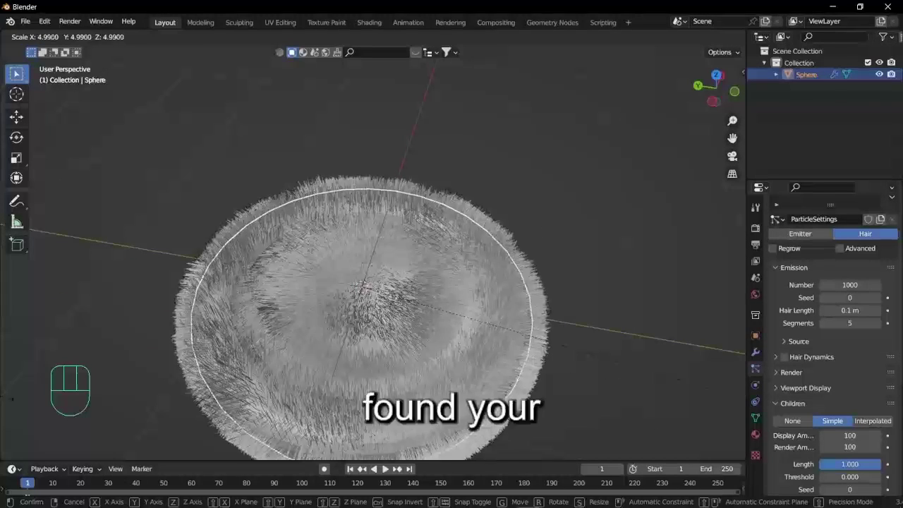
# Confirm the fur bowl's enlarged size, then shrink it slightly.
pyautogui.click(67, 399)
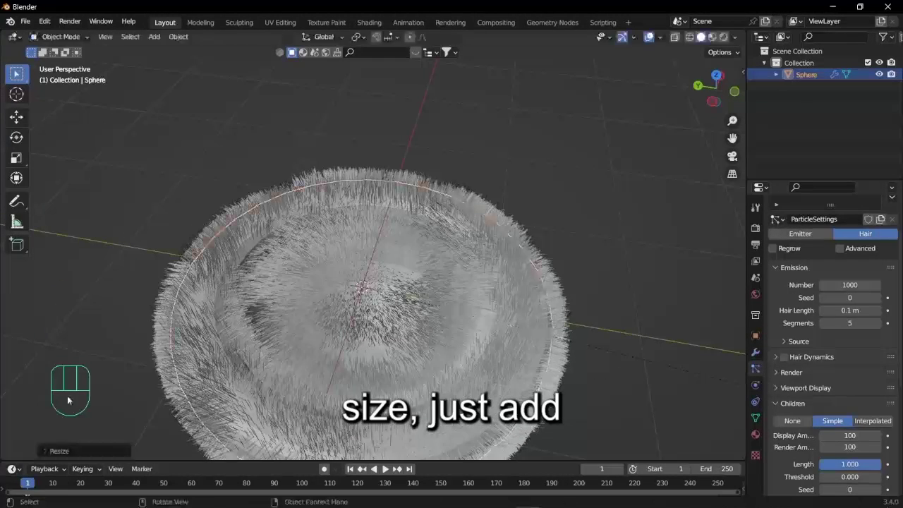
pyautogui.scroll(-3, 232, 387)
pyautogui.moveTo(204, 385); pyautogui.dragTo(212, 348, button='middle')
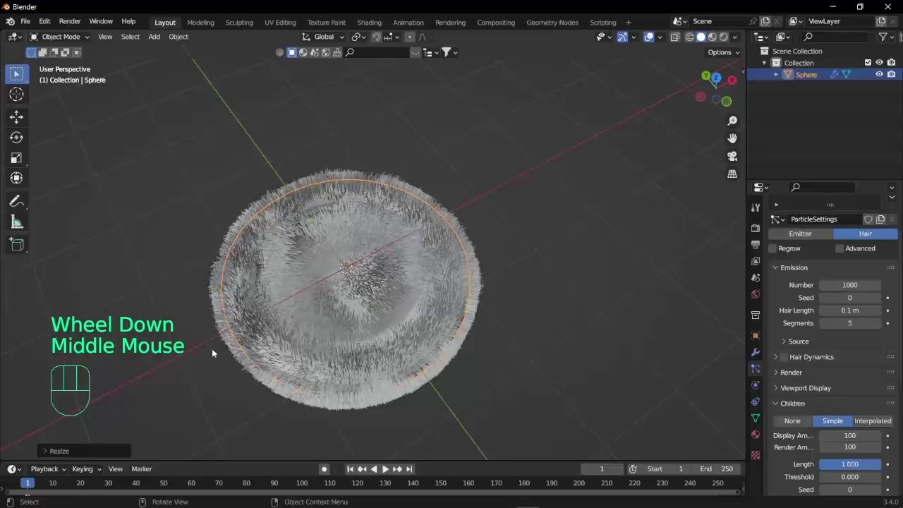
pyautogui.press('s')
pyautogui.click(475, 324)
# Add a new UV sphere inside the fur bowl.
pyautogui.hotkey('shift', 'a')
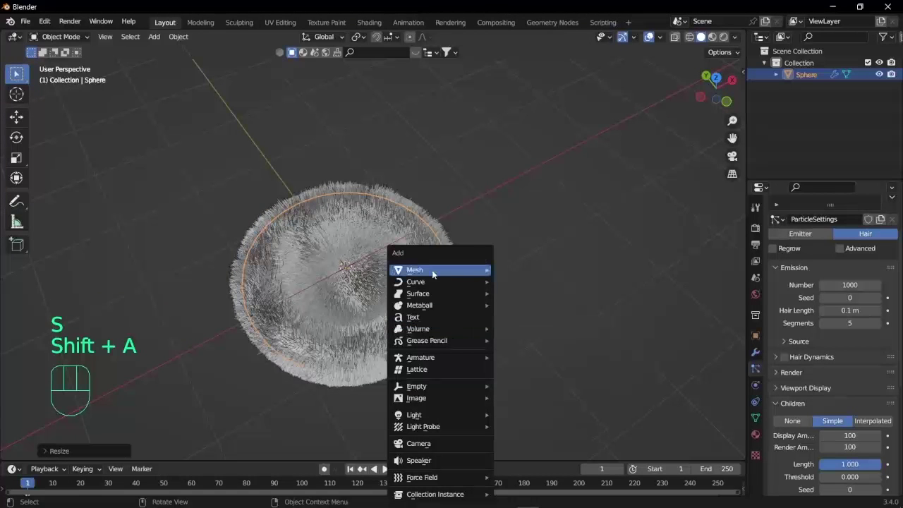
pyautogui.moveTo(431, 269)
pyautogui.click(527, 33)
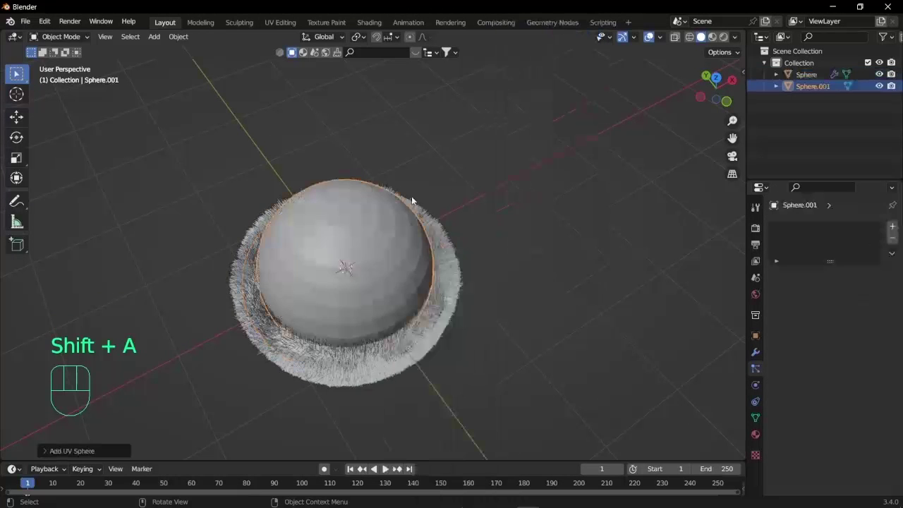
pyautogui.scroll(2, 411, 196)
pyautogui.moveTo(411, 196); pyautogui.dragTo(444, 176, button='middle')
# In front X-ray view, delete the new sphere's upper-half vertices.
pyautogui.click(725, 98)
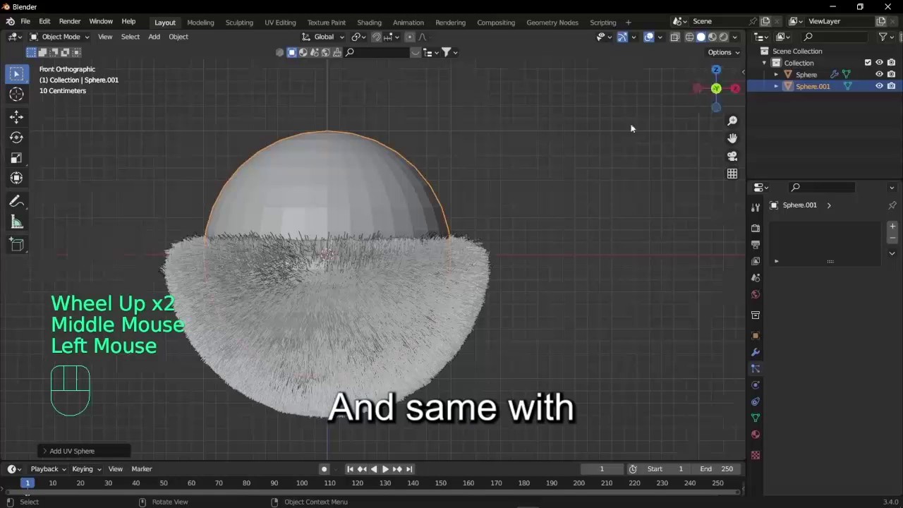
pyautogui.press('Tab')
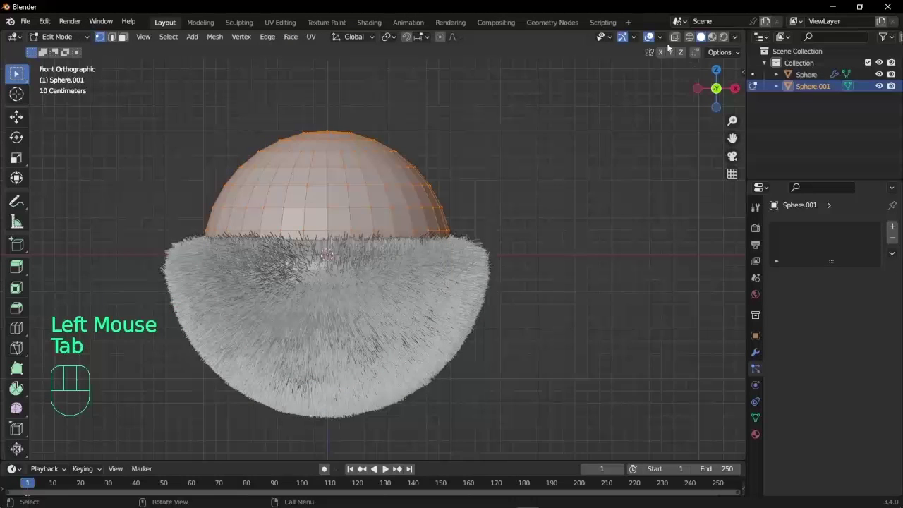
pyautogui.click(674, 37)
pyautogui.moveTo(168, 83); pyautogui.dragTo(580, 239)
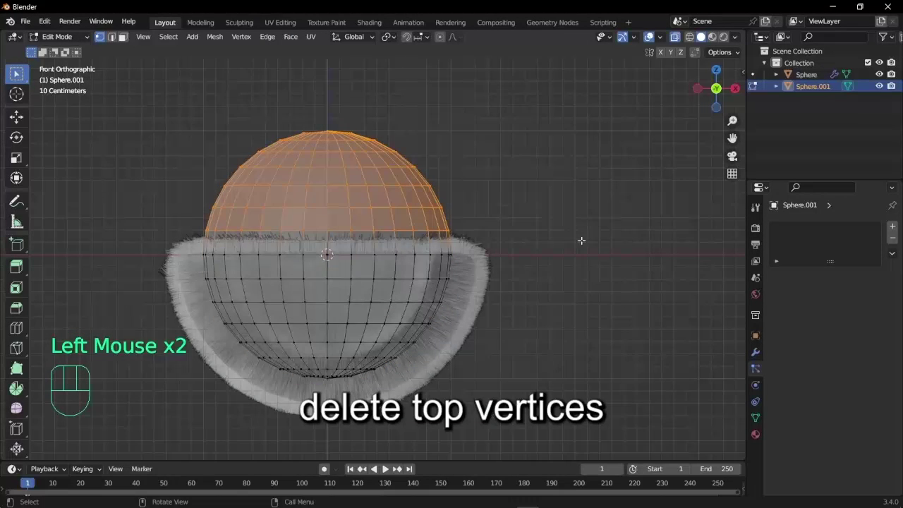
pyautogui.press('x')
pyautogui.click(574, 240)
pyautogui.scroll(-2, 573, 244)
pyautogui.moveTo(573, 243); pyautogui.dragTo(565, 292, button='middle')
pyautogui.press('Tab')
# Add a Solidify modifier with 0.5 m thickness to the inner half-shell.
pyautogui.click(674, 37)
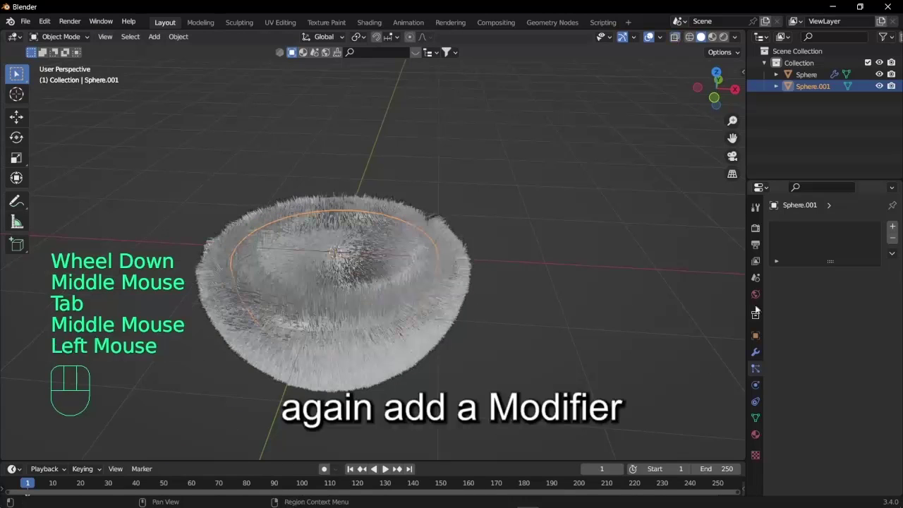
pyautogui.click(755, 352)
pyautogui.click(804, 226)
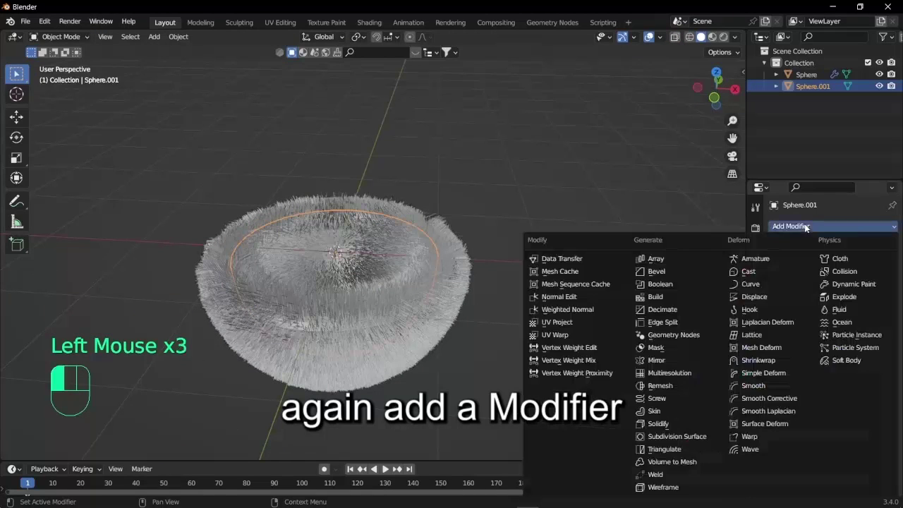
pyautogui.click(675, 425)
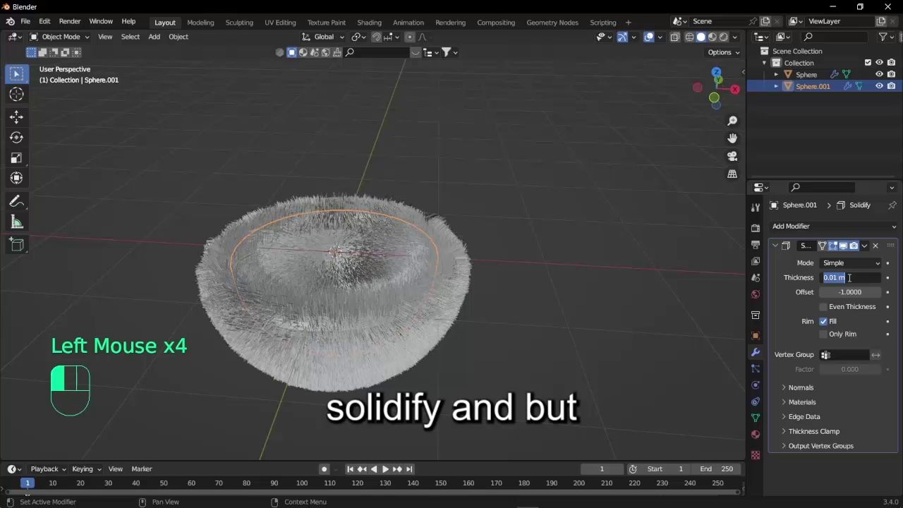
pyautogui.press('BackSpace')
pyautogui.write('.')
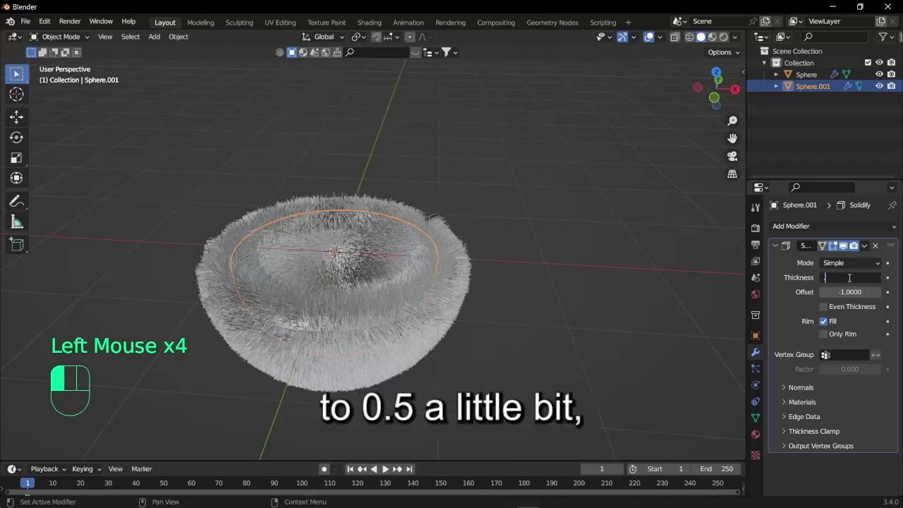
pyautogui.write('5')
pyautogui.press('Return')
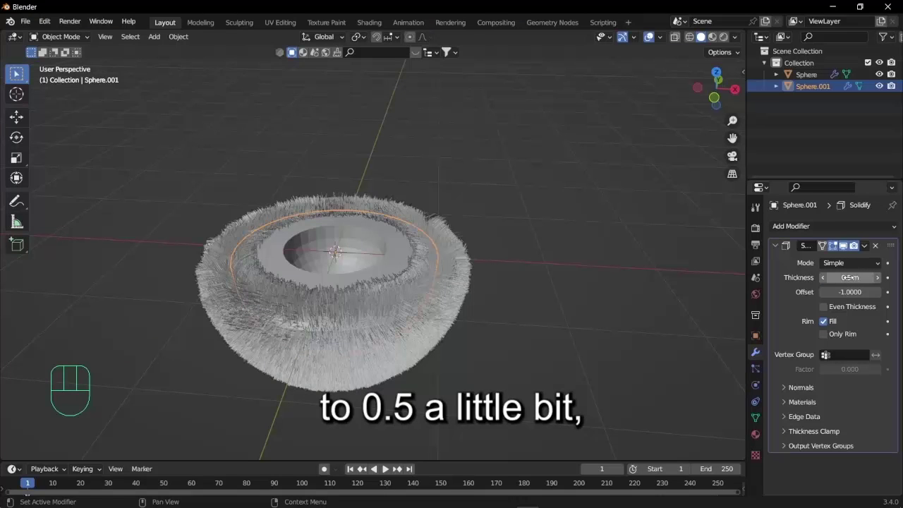
# From top view, scale the inner half-shell down to about 0.8 to fit inside the bowl.
pyautogui.click(718, 72)
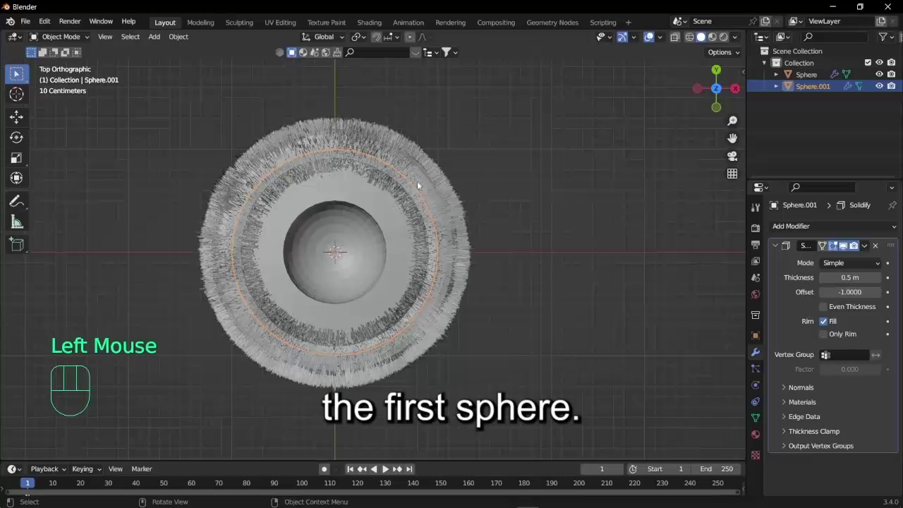
pyautogui.scroll(2, 473, 198)
pyautogui.press('s')
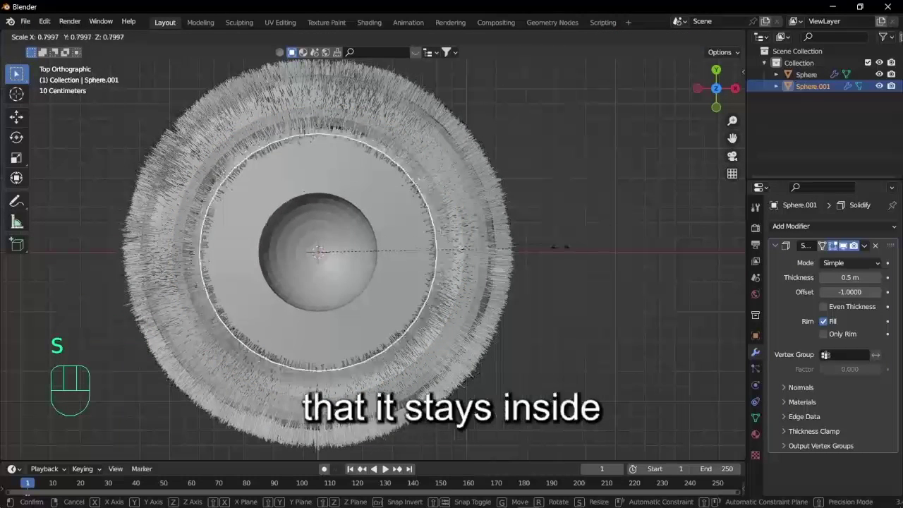
pyautogui.click(547, 253)
pyautogui.moveTo(547, 253); pyautogui.dragTo(463, 189, button='middle')
pyautogui.scroll(2, 499, 222)
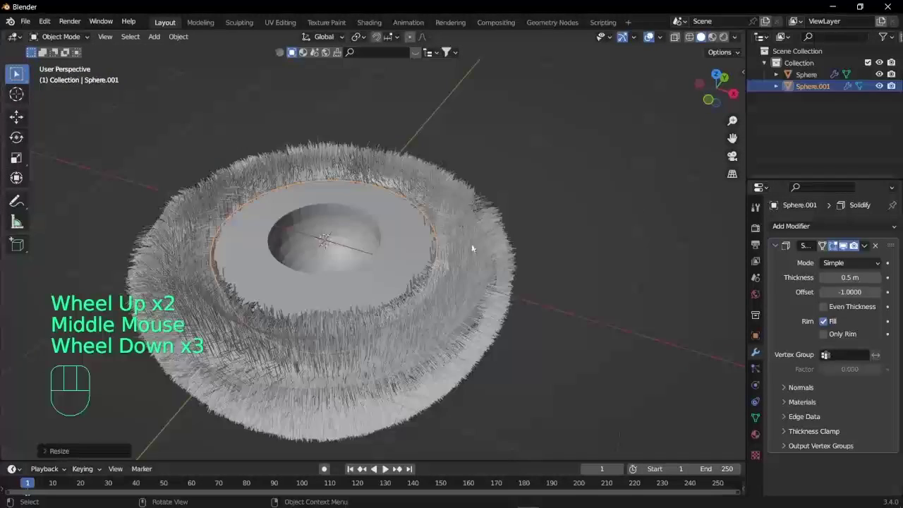
pyautogui.scroll(-2, 473, 248)
pyautogui.scroll(2, 475, 249)
pyautogui.moveTo(473, 247); pyautogui.dragTo(401, 253, button='middle')
pyautogui.scroll(1, 320, 260)
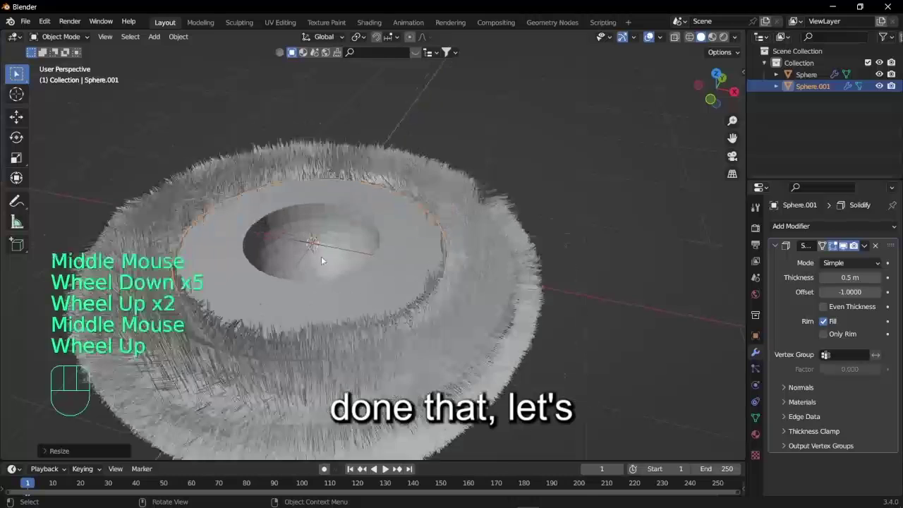
pyautogui.scroll(1, 289, 261)
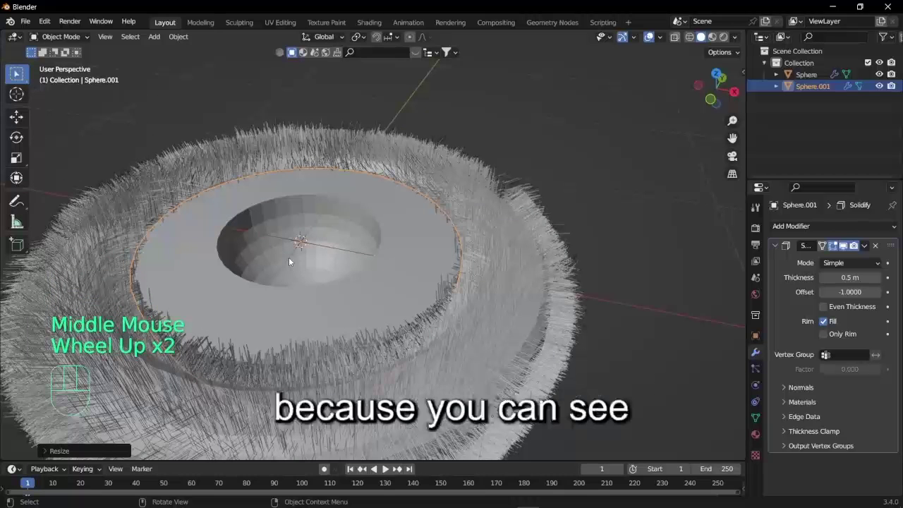
# Sketch an annotation inside the inner bowl, then erase it.
pyautogui.moveTo(289, 244)
pyautogui.mouseDown()
pyautogui.moveTo(265, 215)
pyautogui.moveTo(290, 224)
pyautogui.mouseUp()
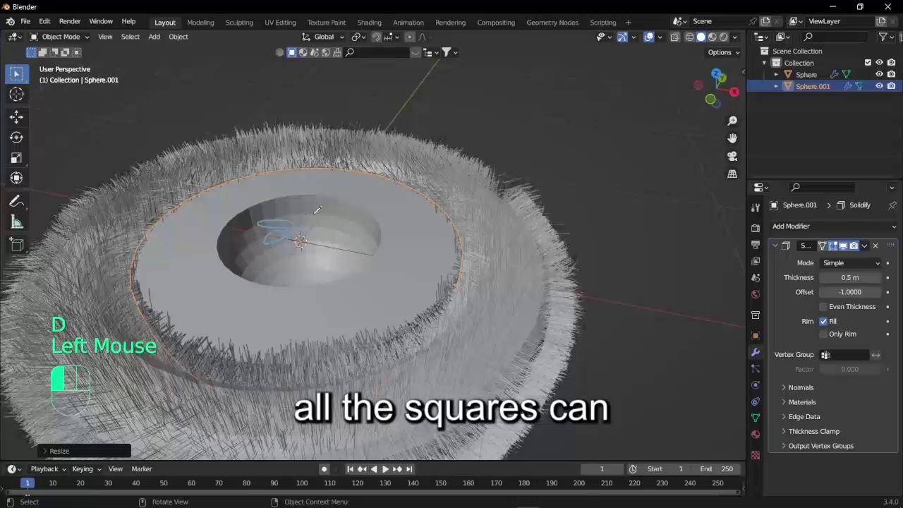
pyautogui.press('d')
pyautogui.moveTo(317, 209); pyautogui.dragTo(275, 239, button='right')
pyautogui.press('d')
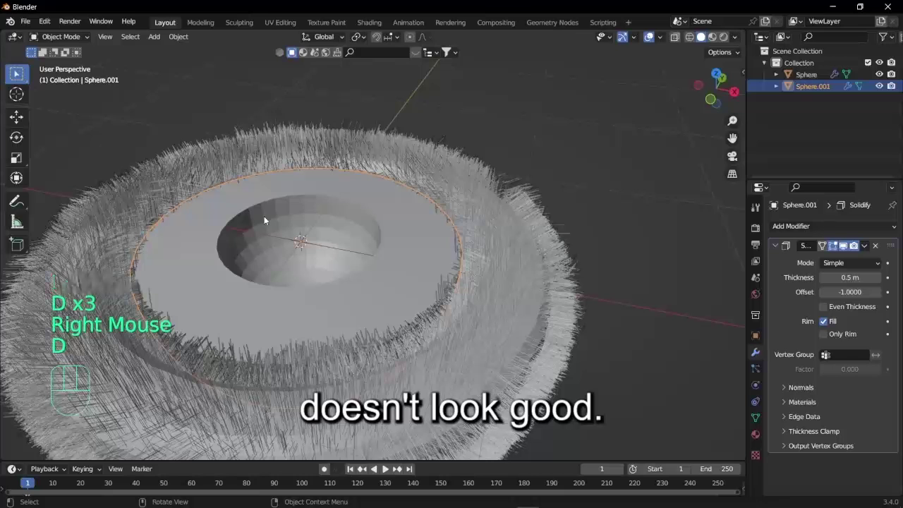
# Add a Subdivision Surface modifier with viewport level 5 and render level 4.
pyautogui.click(774, 245)
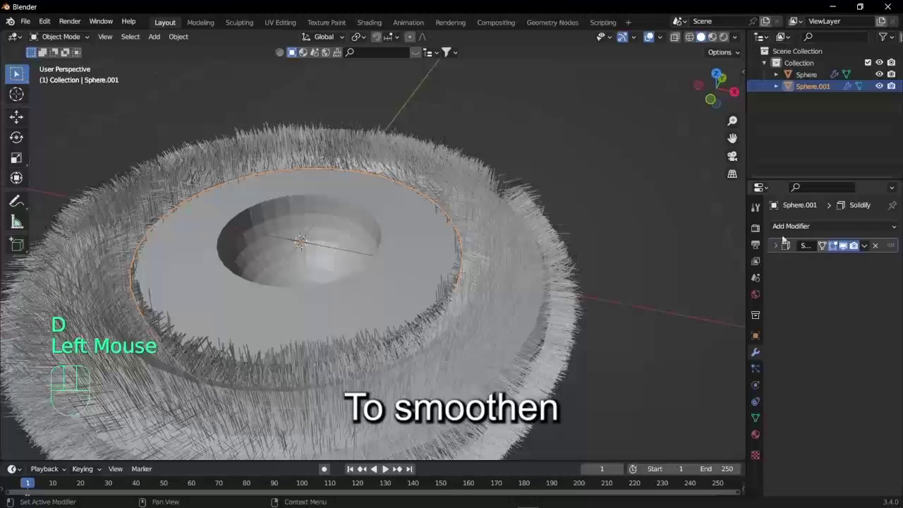
pyautogui.click(793, 226)
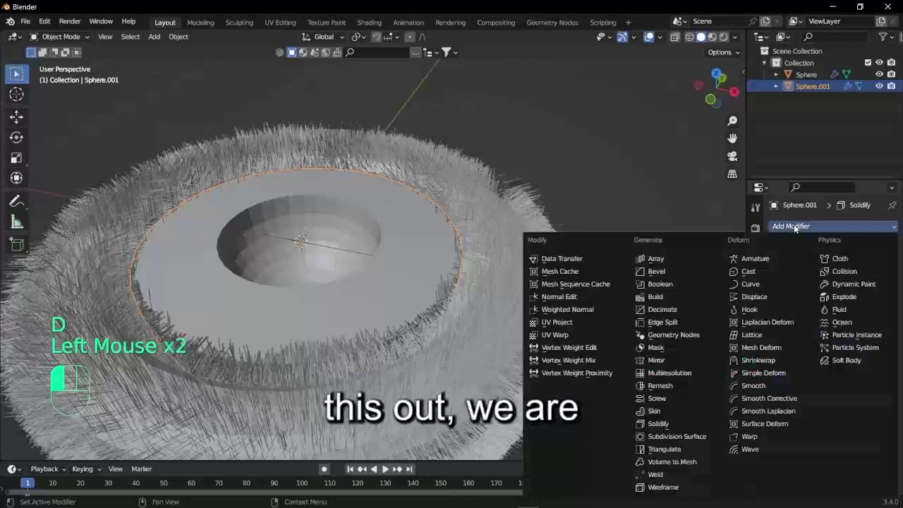
pyautogui.click(677, 436)
pyautogui.click(876, 293)
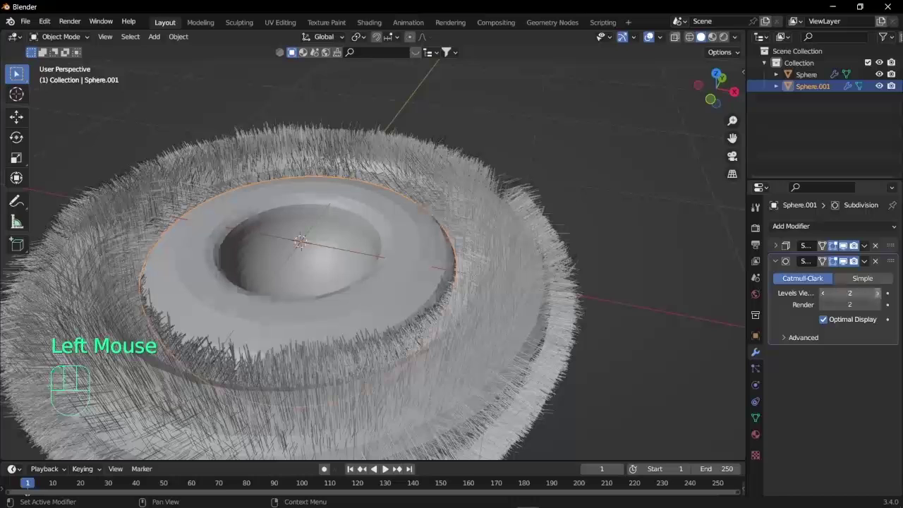
pyautogui.click(876, 292)
pyautogui.click(877, 304)
pyautogui.click(876, 304)
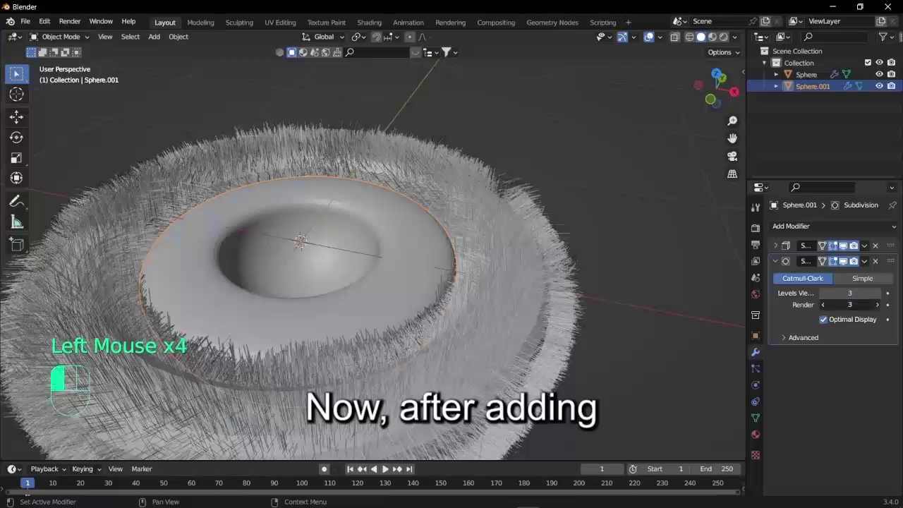
pyautogui.click(876, 293)
pyautogui.click(878, 294)
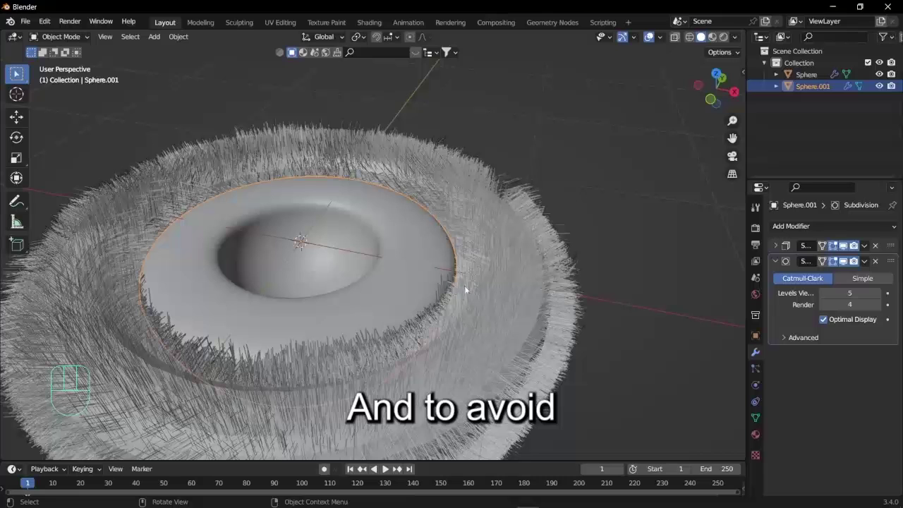
# Move the Subdivision modifier above Solidify in the stack and collapse it.
pyautogui.moveTo(891, 261); pyautogui.dragTo(892, 243)
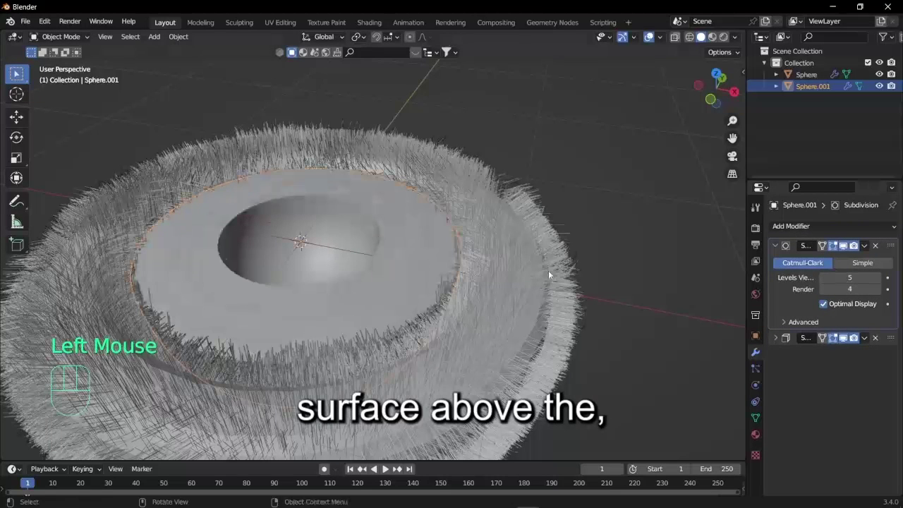
pyautogui.click(774, 246)
pyautogui.moveTo(491, 267); pyautogui.dragTo(147, 225, button='middle')
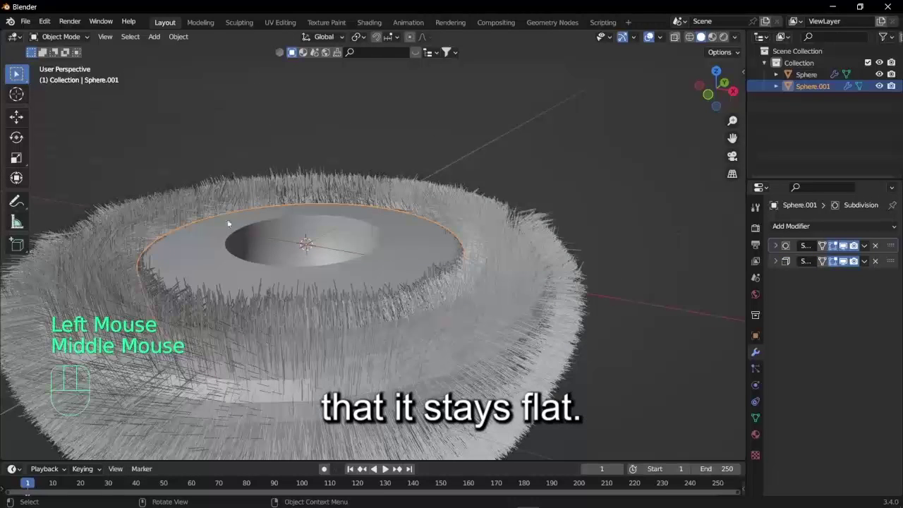
pyautogui.moveTo(411, 203); pyautogui.dragTo(527, 214, button='middle')
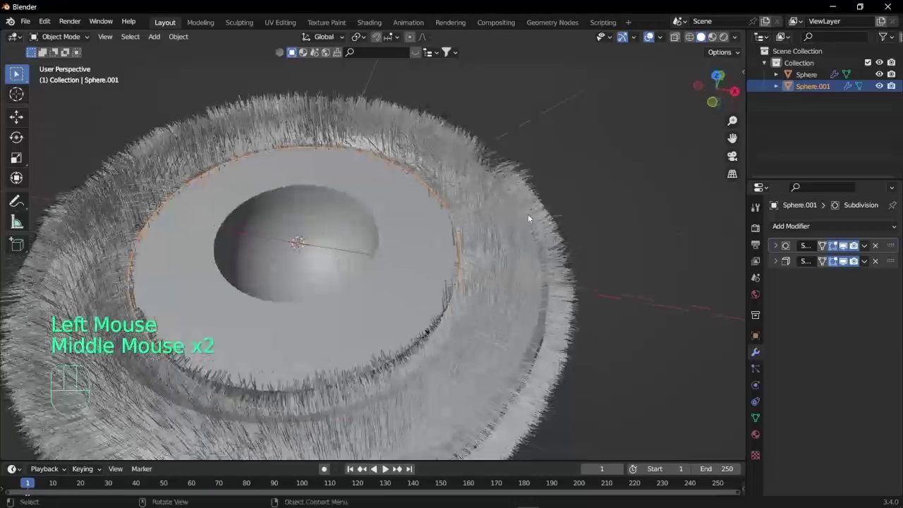
# In front view, tilt the outer fur sphere about 38° around the Y axis.
pyautogui.click(713, 103)
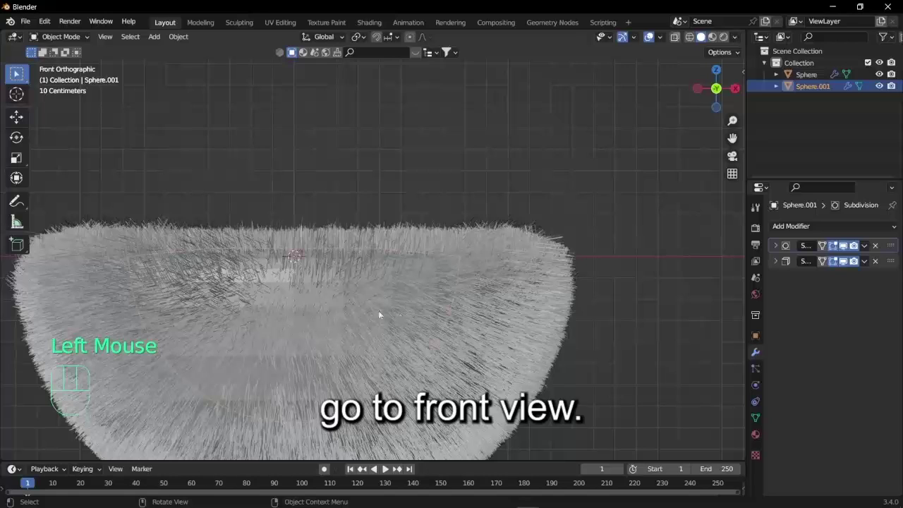
pyautogui.click(332, 303)
pyautogui.scroll(-2, 365, 282)
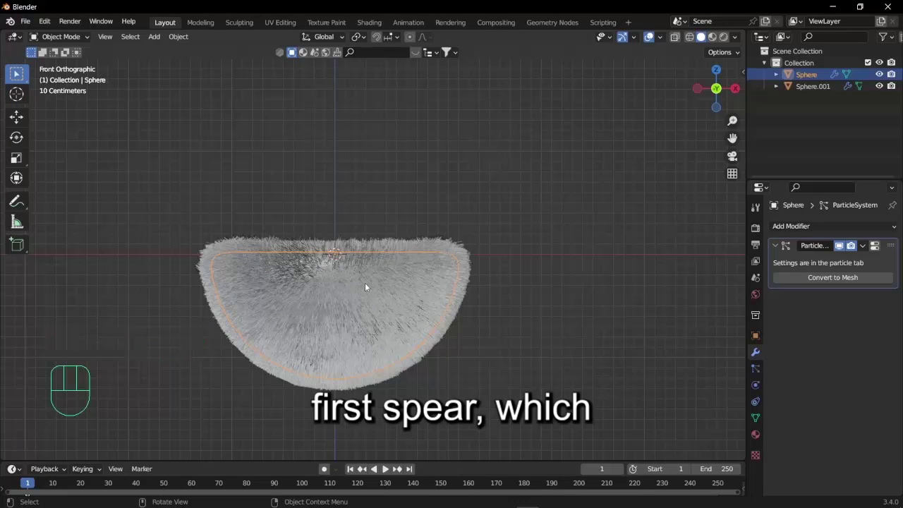
pyautogui.press('r')
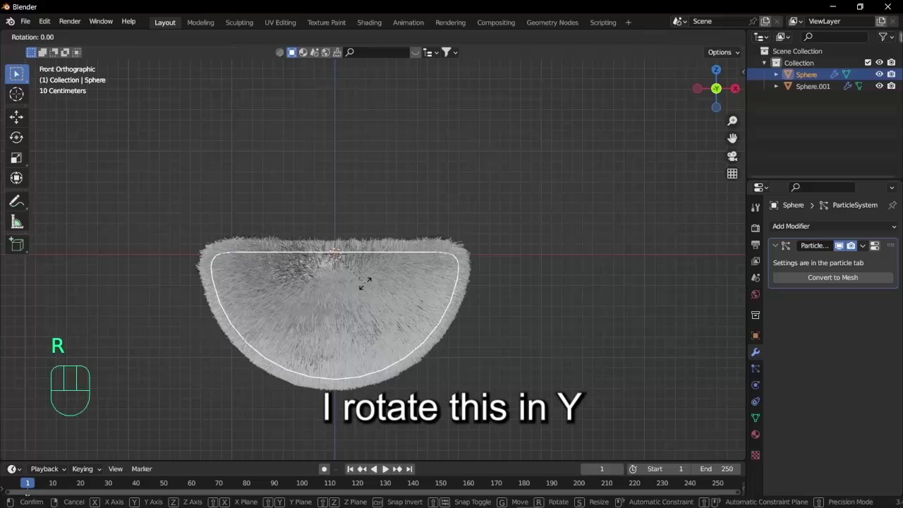
pyautogui.press('y')
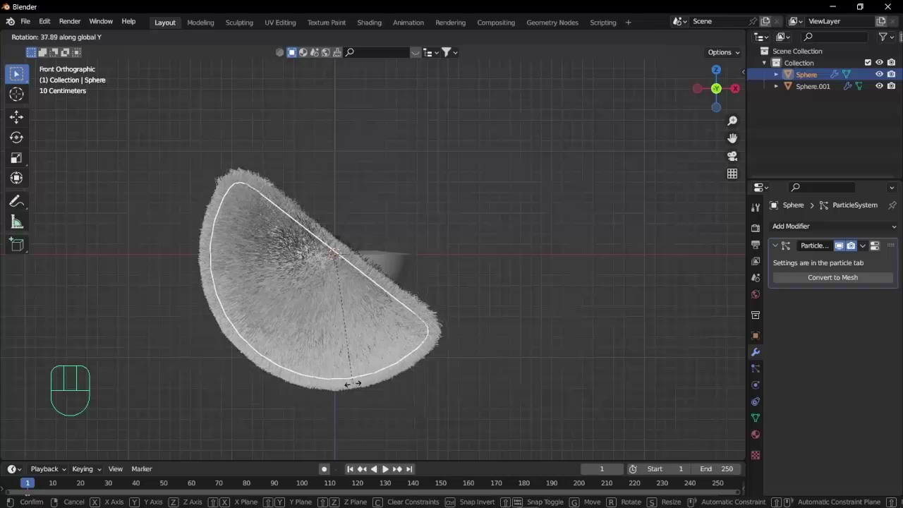
pyautogui.press('Return')
pyautogui.click(381, 263)
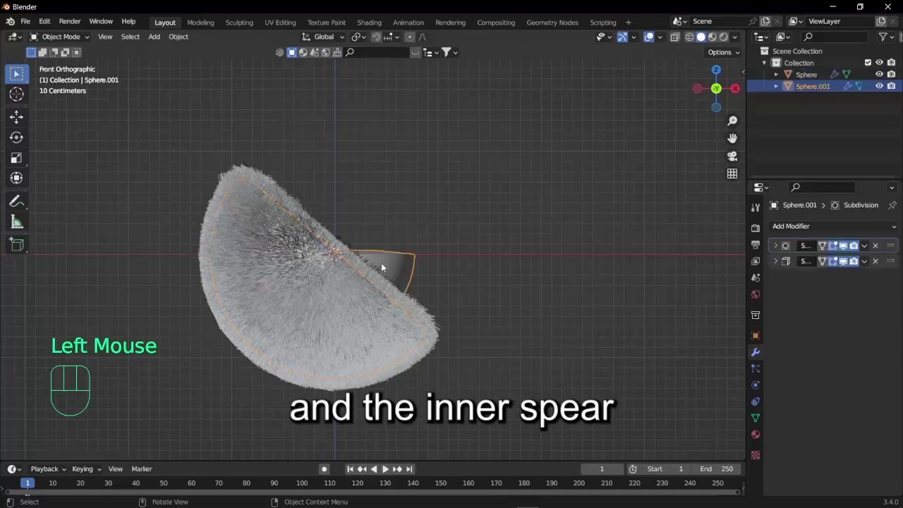
# Rotate the inner half-shell Sphere.001 by -40° around the Y axis.
pyautogui.moveTo(381, 263); pyautogui.dragTo(378, 274, button='middle')
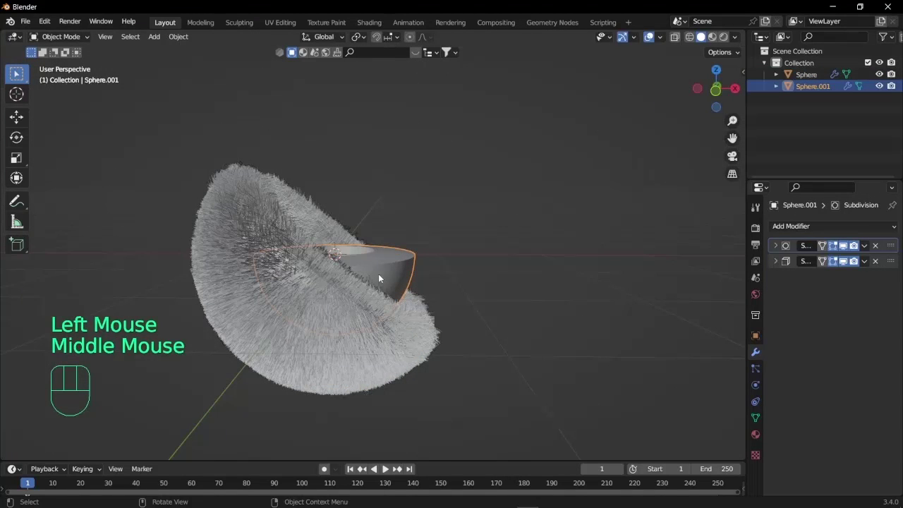
pyautogui.press('r')
pyautogui.press('y')
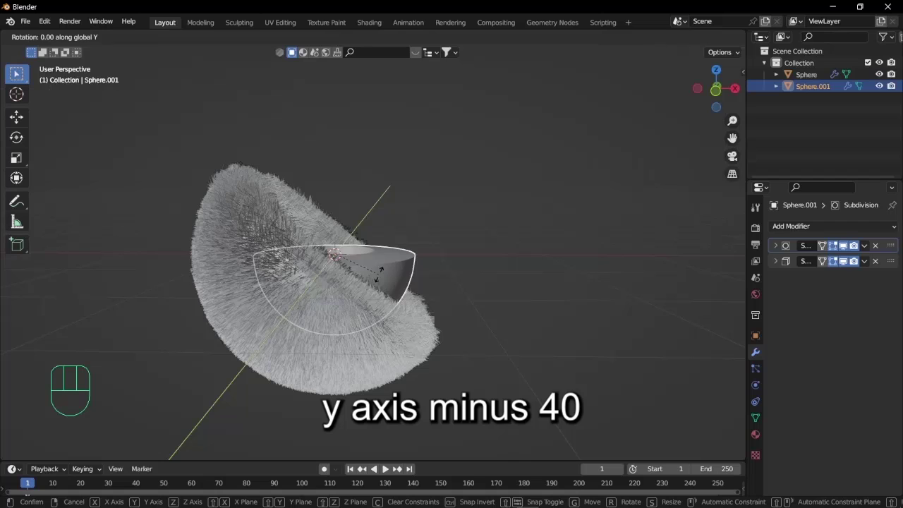
pyautogui.write('-40')
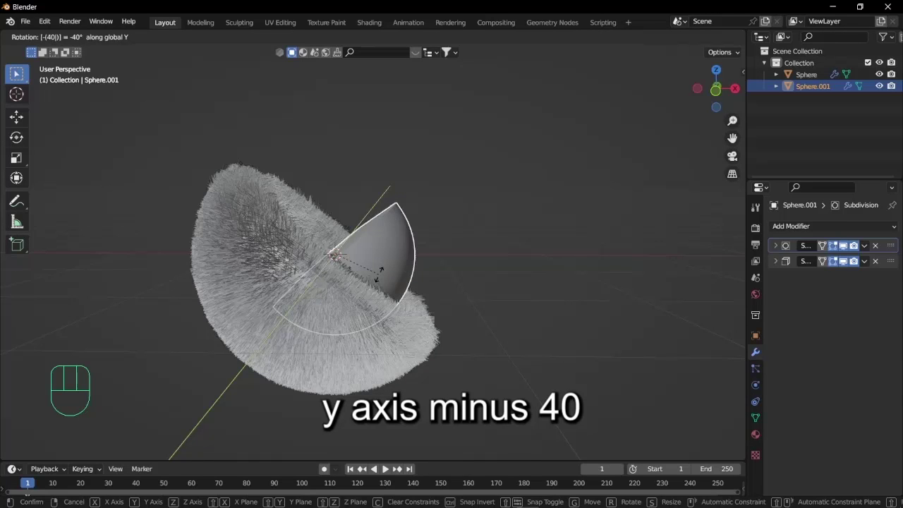
pyautogui.press('Return')
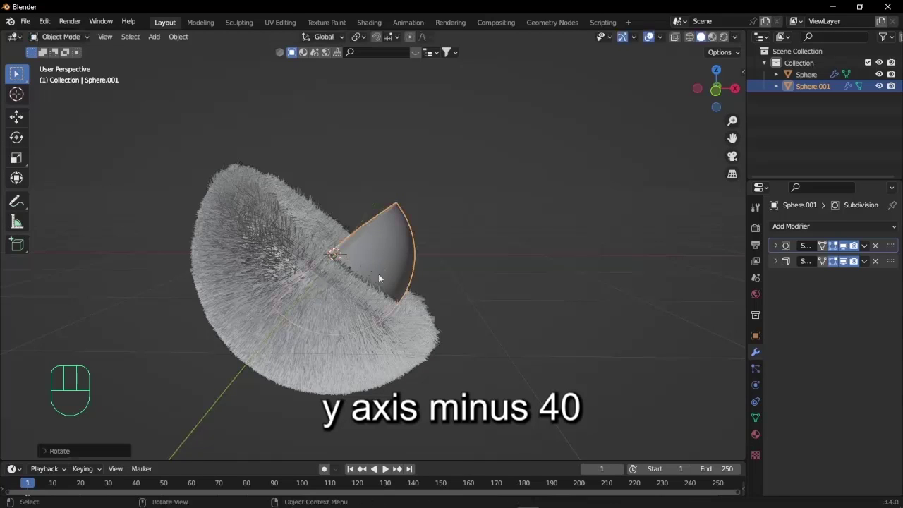
# In front view, sketch and erase a V annotation, then box-select both shells.
pyautogui.click(724, 94)
pyautogui.moveTo(299, 177)
pyautogui.mouseDown()
pyautogui.moveTo(345, 228)
pyautogui.moveTo(391, 182)
pyautogui.mouseUp()
pyautogui.moveTo(391, 182)
pyautogui.mouseDown(button='right')
pyautogui.moveTo(359, 224)
pyautogui.moveTo(330, 212)
pyautogui.moveTo(298, 191)
pyautogui.mouseUp(button='right')
pyautogui.moveTo(298, 191); pyautogui.dragTo(459, 138, button='middle')
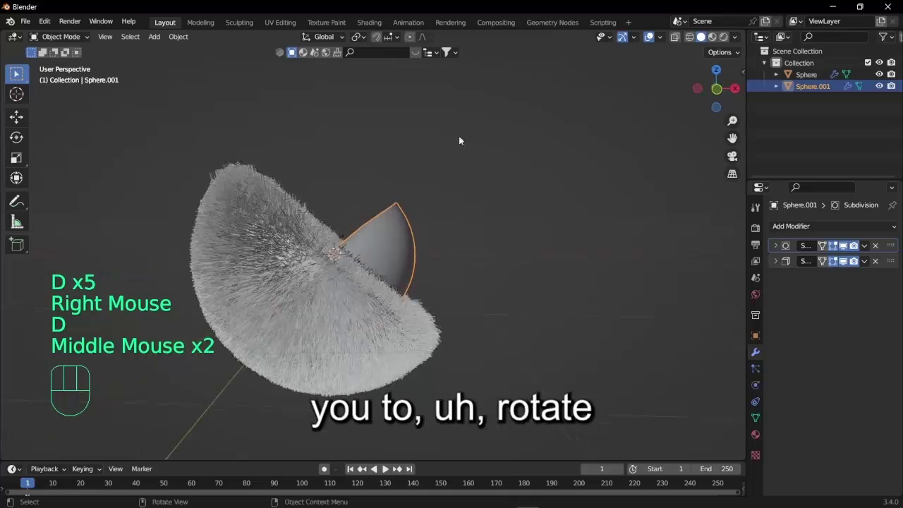
pyautogui.click(716, 88)
pyautogui.click(716, 88)
pyautogui.moveTo(171, 143); pyautogui.dragTo(399, 316)
# Rotate both shells together about 32° around the global X axis.
pyautogui.press('r')
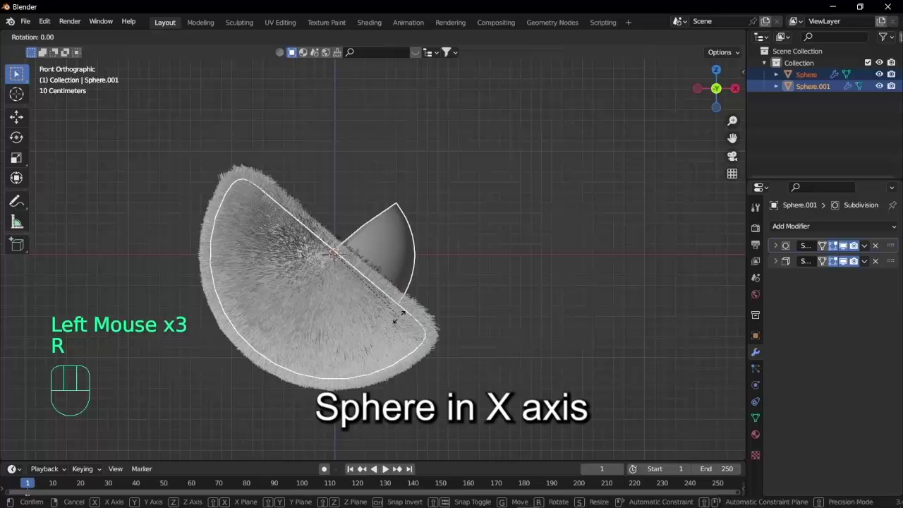
pyautogui.press('x')
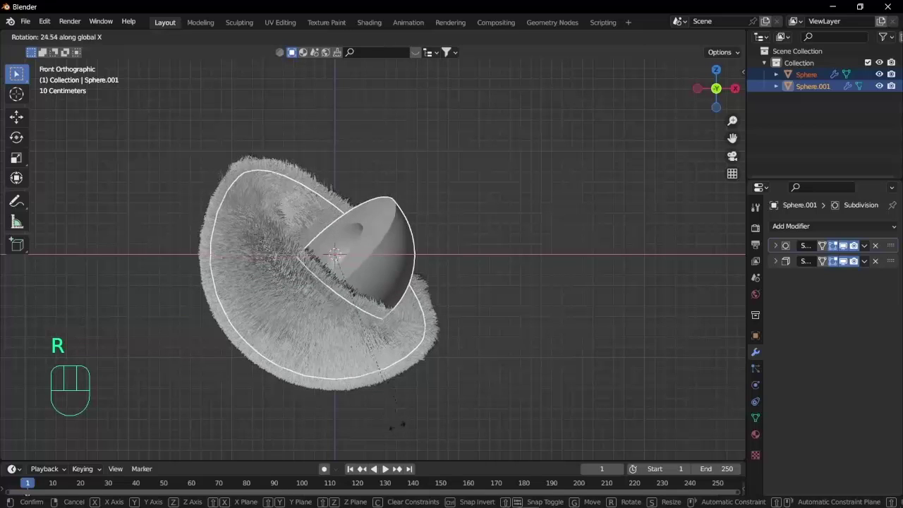
pyautogui.click(375, 103)
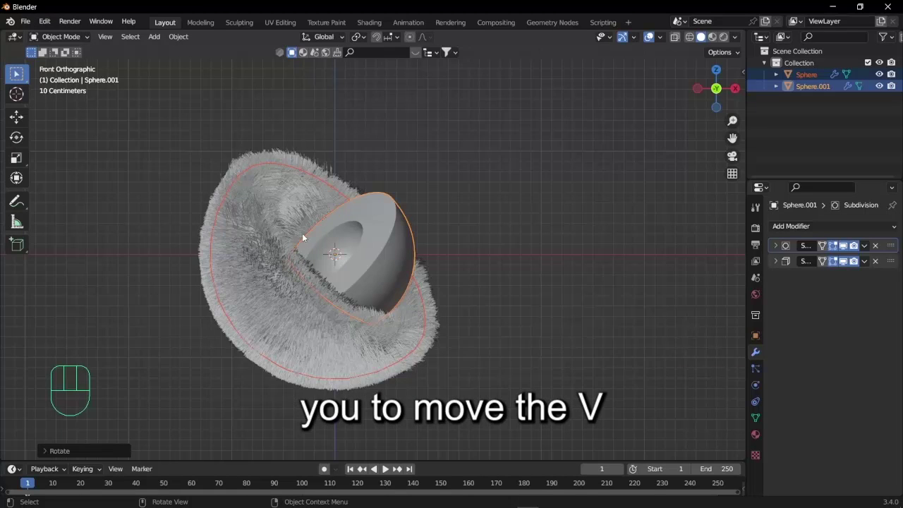
# Sketch annotation strokes along the hemisphere's cut edge, then erase them.
pyautogui.moveTo(301, 229); pyautogui.dragTo(305, 221)
pyautogui.moveTo(343, 275); pyautogui.dragTo(369, 311)
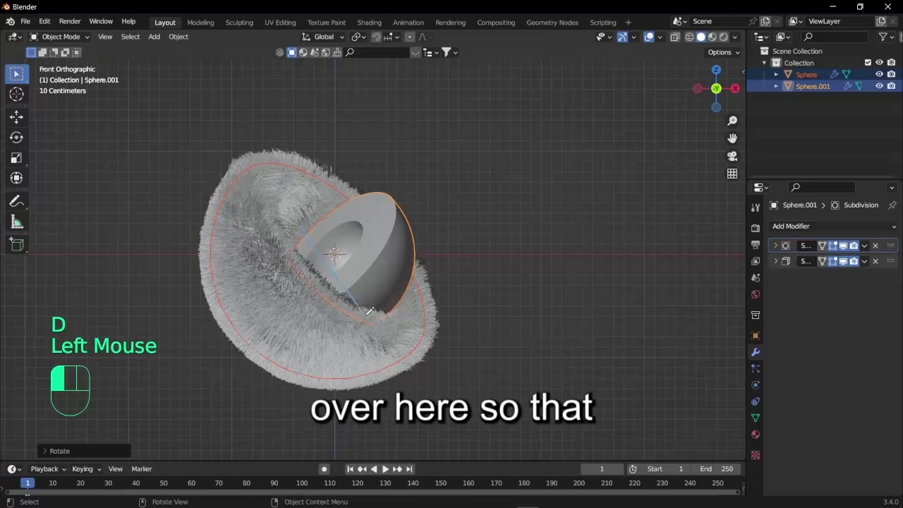
pyautogui.moveTo(457, 277)
pyautogui.mouseDown()
pyautogui.moveTo(366, 305)
pyautogui.moveTo(370, 325)
pyautogui.moveTo(339, 287)
pyautogui.mouseUp()
pyautogui.click(368, 317)
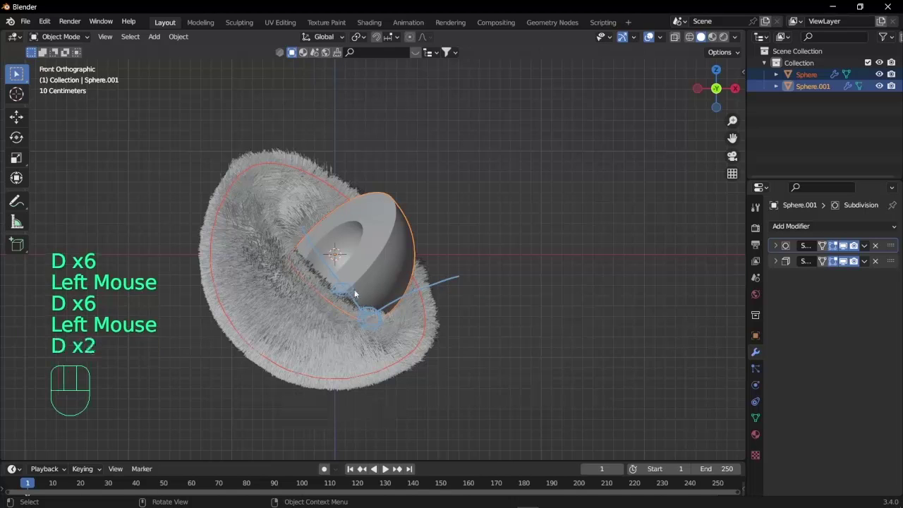
pyautogui.moveTo(356, 299)
pyautogui.mouseDown(button='right')
pyautogui.moveTo(442, 308)
pyautogui.moveTo(420, 322)
pyautogui.moveTo(415, 315)
pyautogui.moveTo(469, 281)
pyautogui.moveTo(351, 296)
pyautogui.mouseUp(button='right')
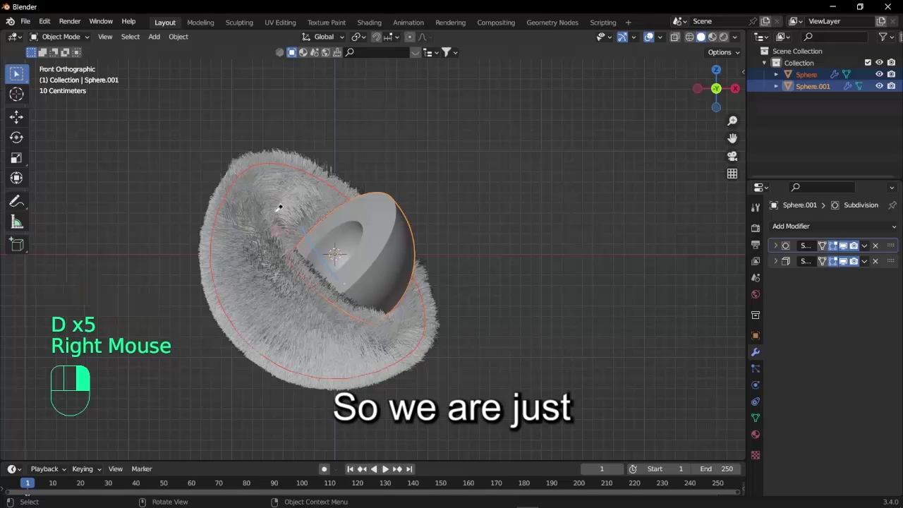
# Give the inner half-shell small extra rotations around the Z and then X axes.
pyautogui.click(382, 252)
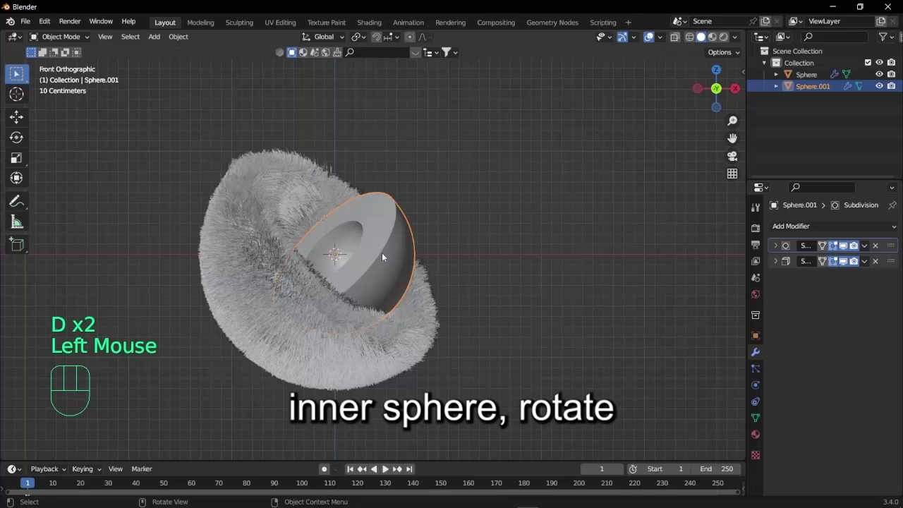
pyautogui.press('r')
pyautogui.press('z')
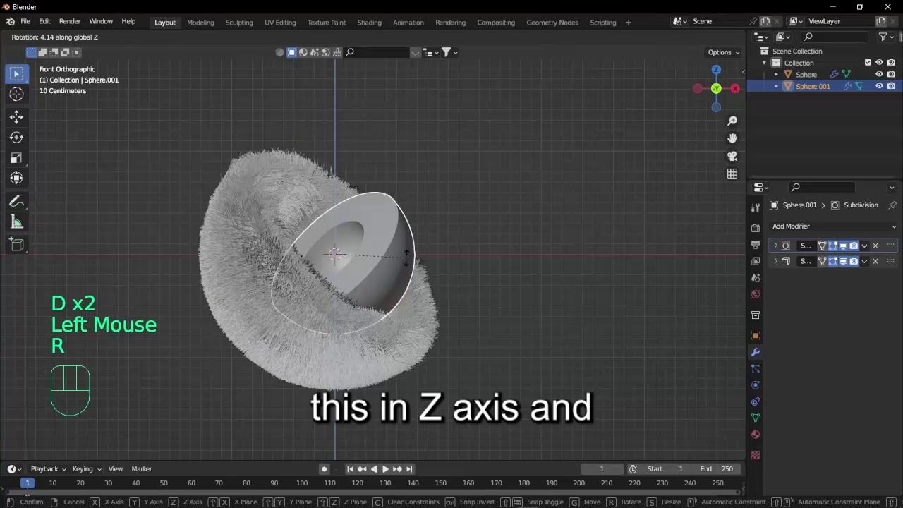
pyautogui.click(584, 319)
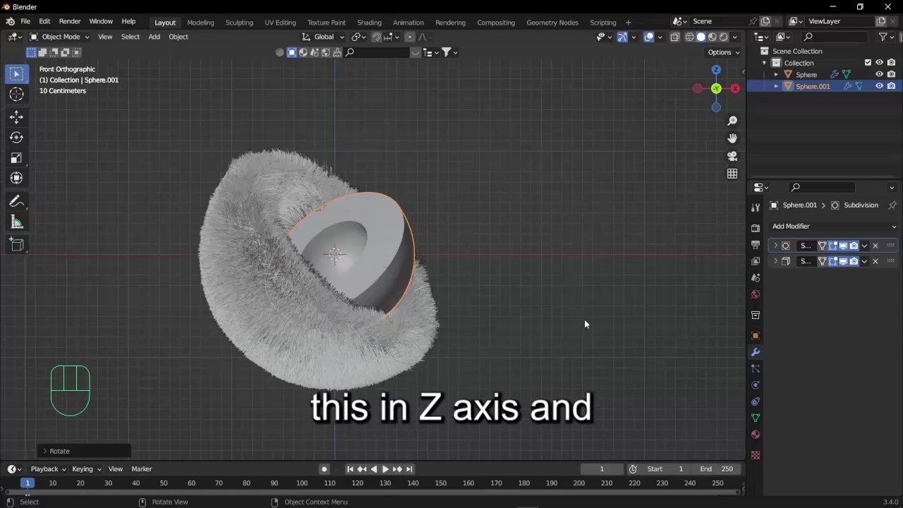
pyautogui.press('r')
pyautogui.press('x')
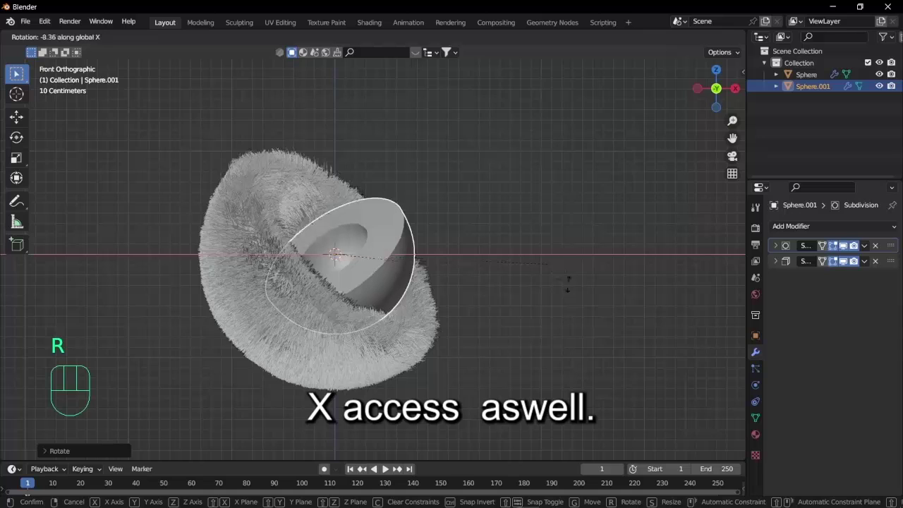
pyautogui.click(390, 298)
# Select the outer fur sphere and turn it slightly around the Z axis.
pyautogui.click(302, 280)
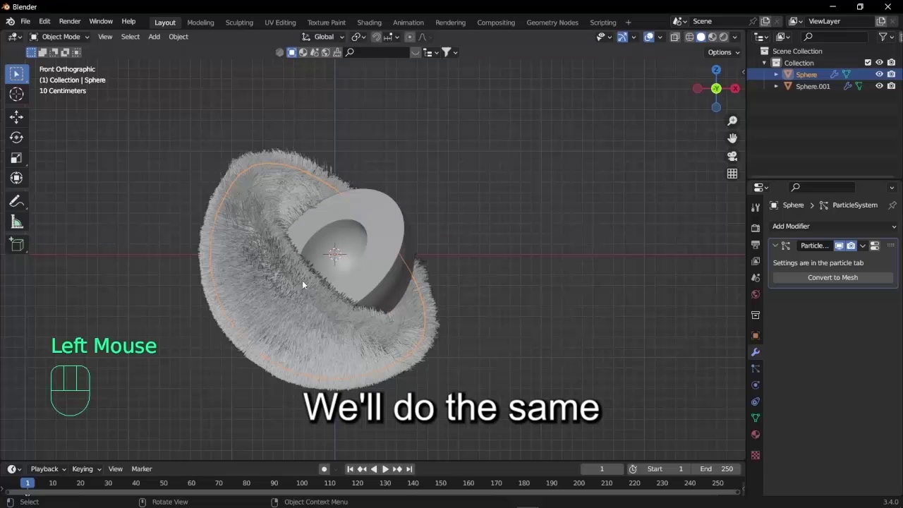
pyautogui.press('r')
pyautogui.press('z')
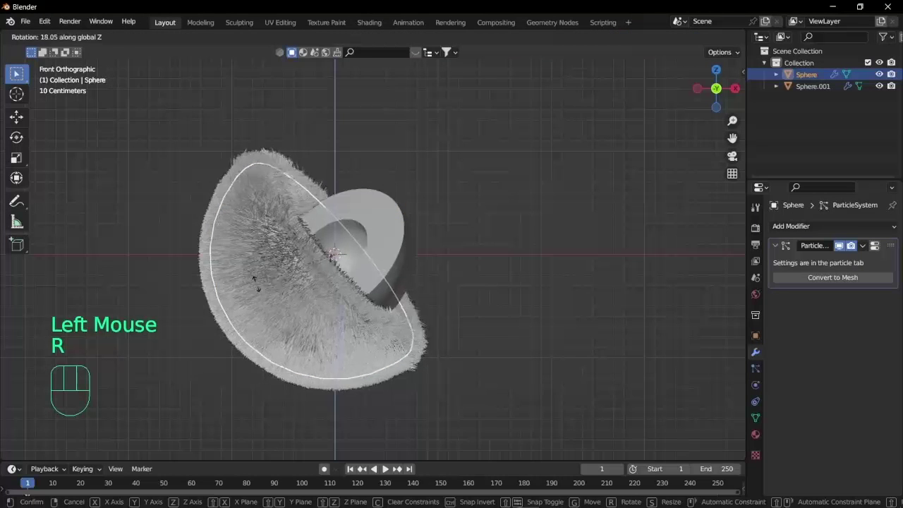
pyautogui.click(310, 292)
# Finish the fur shell's small rotation around the X axis.
pyautogui.press('r')
pyautogui.press('x')
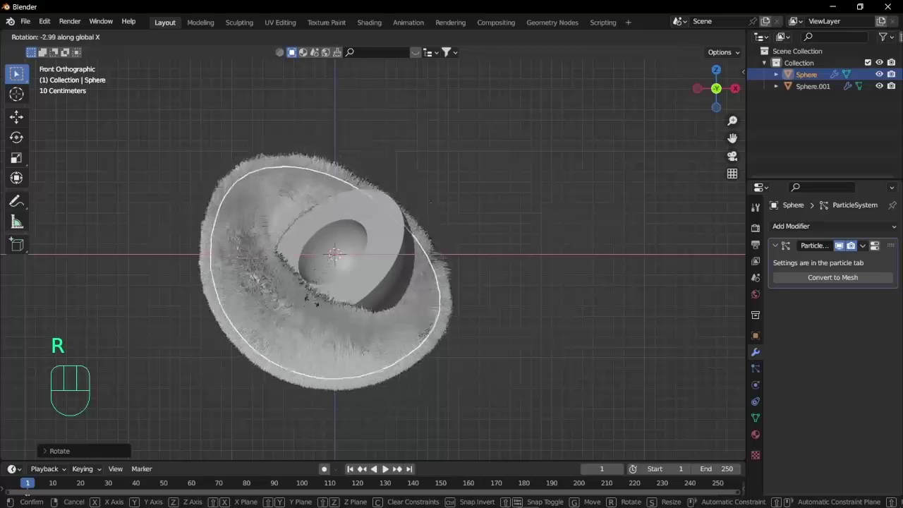
pyautogui.click(315, 327)
pyautogui.moveTo(316, 326); pyautogui.dragTo(382, 318, button='middle')
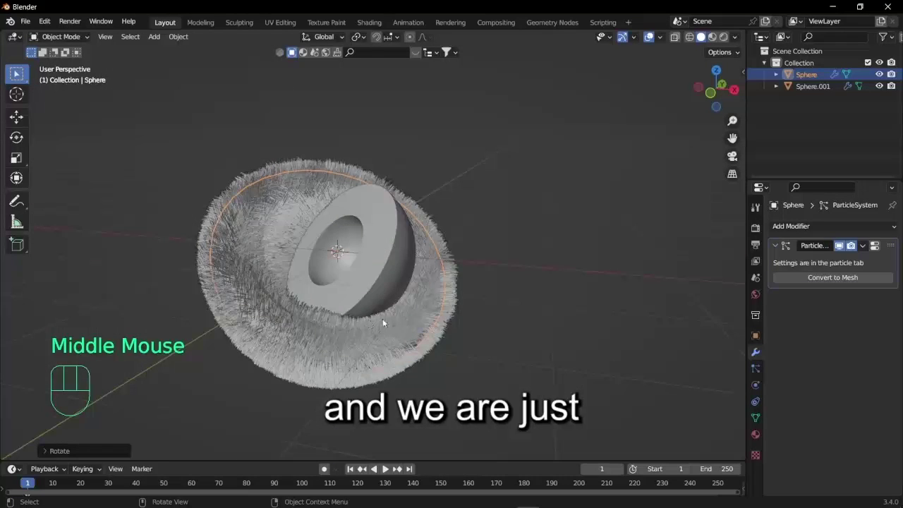
pyautogui.scroll(2, 377, 317)
# Add a UV sphere and shrink it to about 0.35 scale inside the inner half-shell.
pyautogui.hotkey('shift', 'a')
pyautogui.moveTo(346, 270)
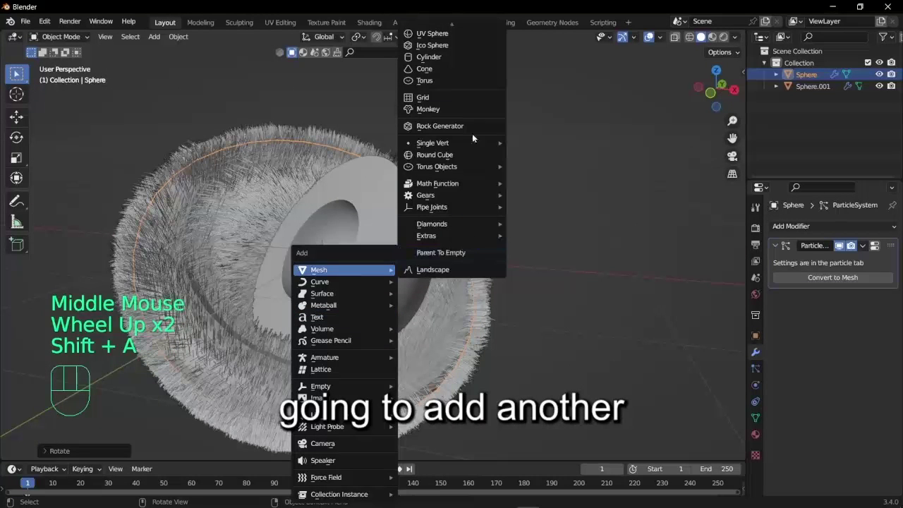
pyautogui.click(431, 33)
pyautogui.scroll(2, 530, 211)
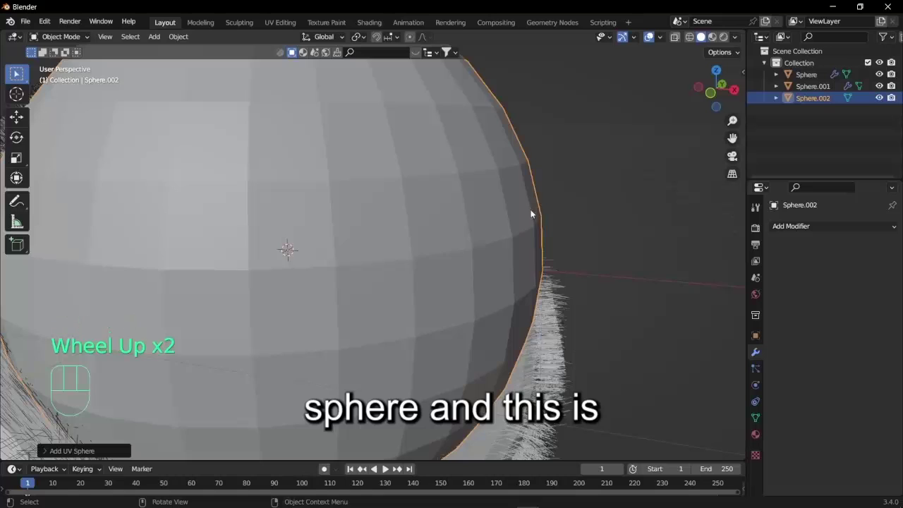
pyautogui.scroll(-2, 584, 222)
pyautogui.press('s')
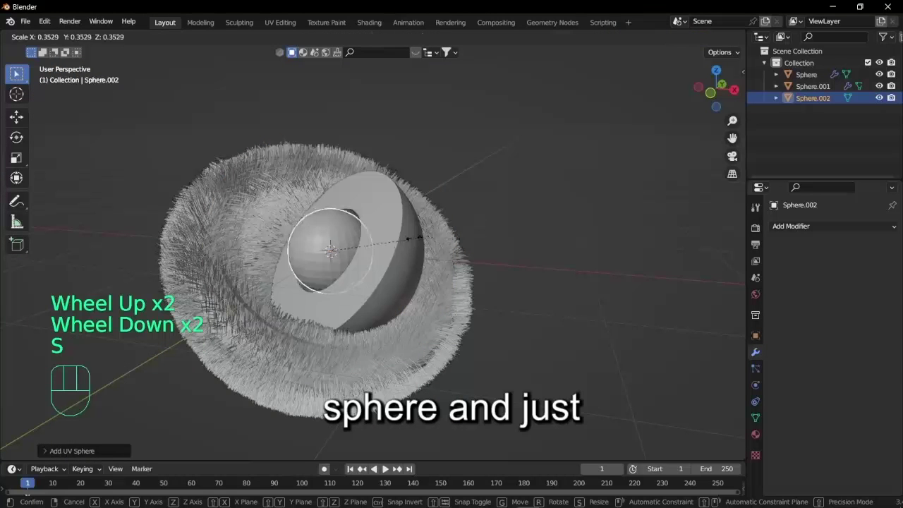
pyautogui.click(399, 241)
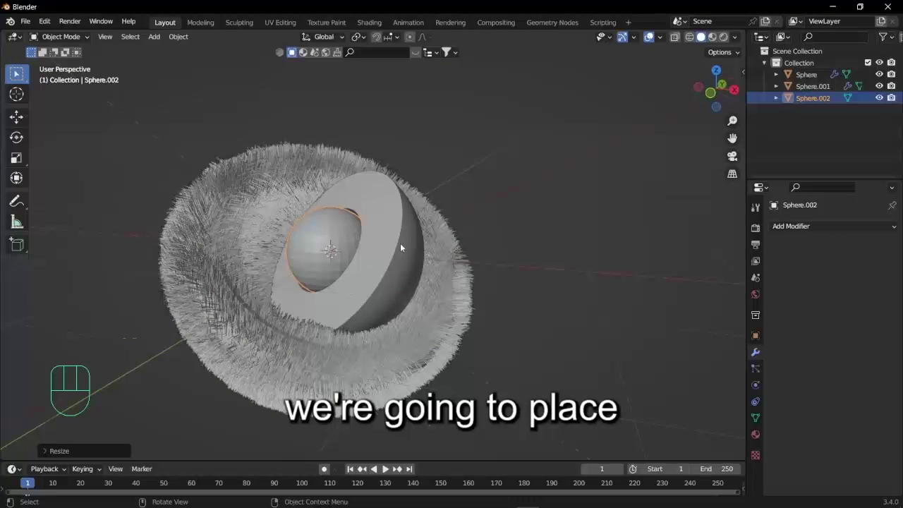
pyautogui.moveTo(400, 243); pyautogui.dragTo(331, 288, button='middle')
pyautogui.scroll(2, 481, 270)
pyautogui.scroll(2, 338, 290)
pyautogui.scroll(-2, 692, 340)
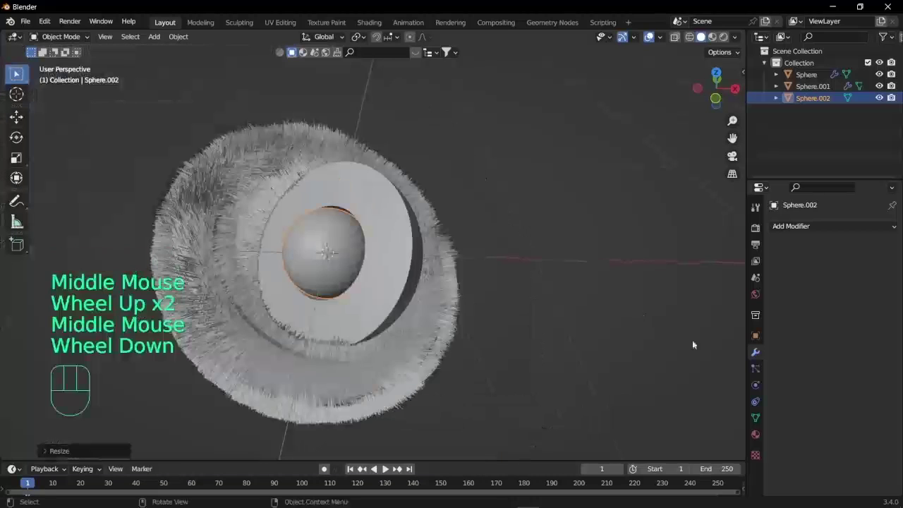
# Add a Hair particle system to Sphere.002 with 0.05 m hair length and Simple children.
pyautogui.click(755, 368)
pyautogui.click(892, 227)
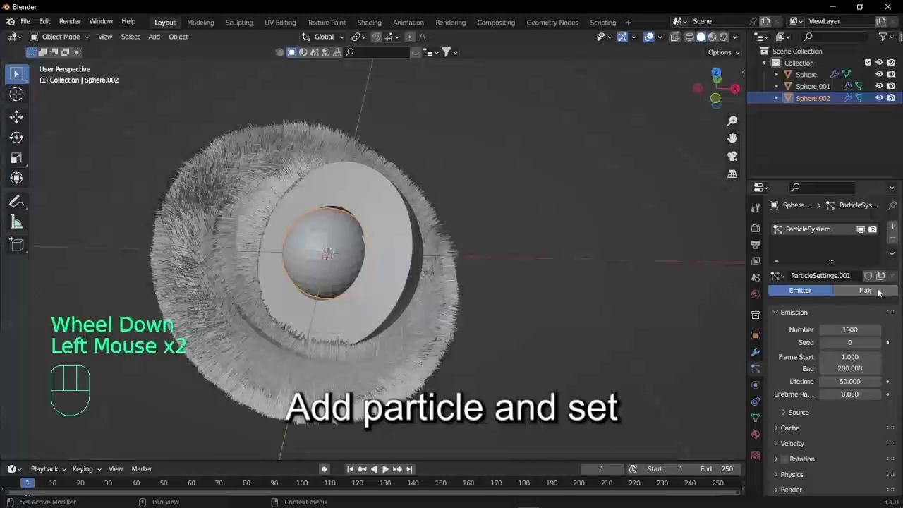
pyautogui.click(865, 287)
pyautogui.scroll(-3, 862, 307)
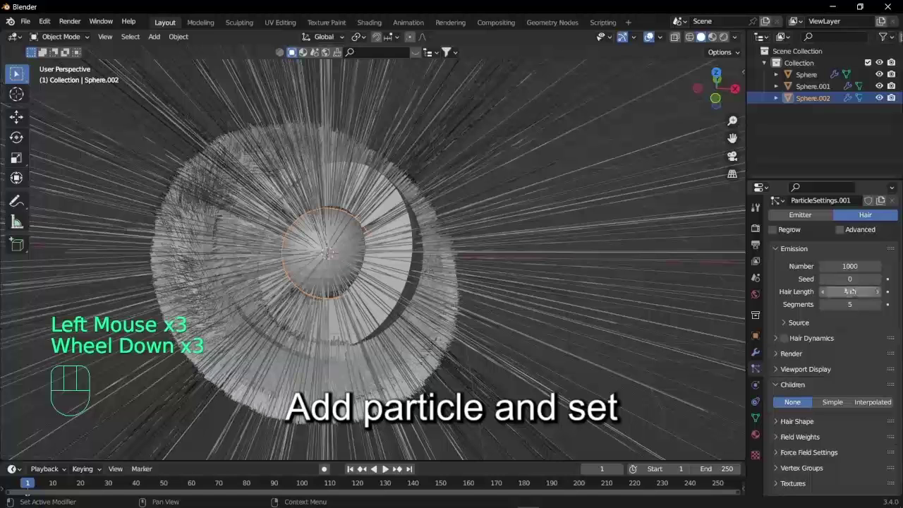
pyautogui.click(850, 292)
pyautogui.press('BackSpace')
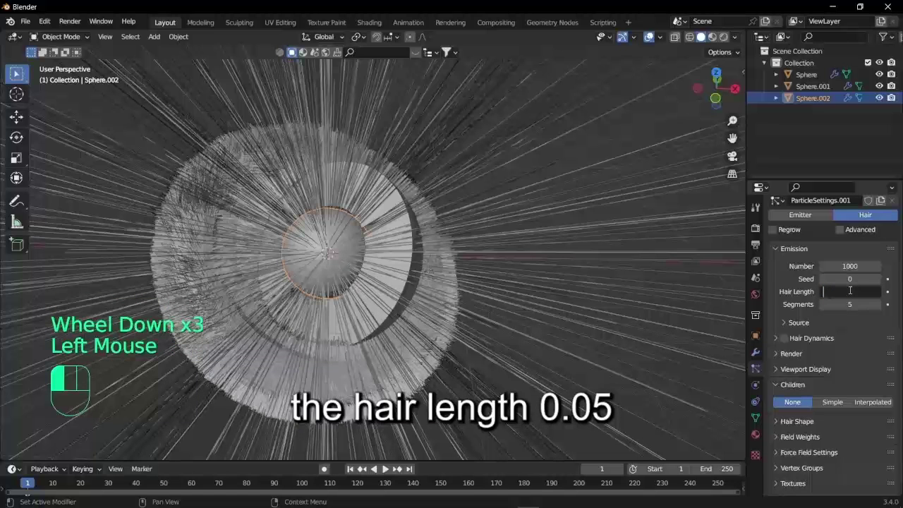
pyautogui.write('.0')
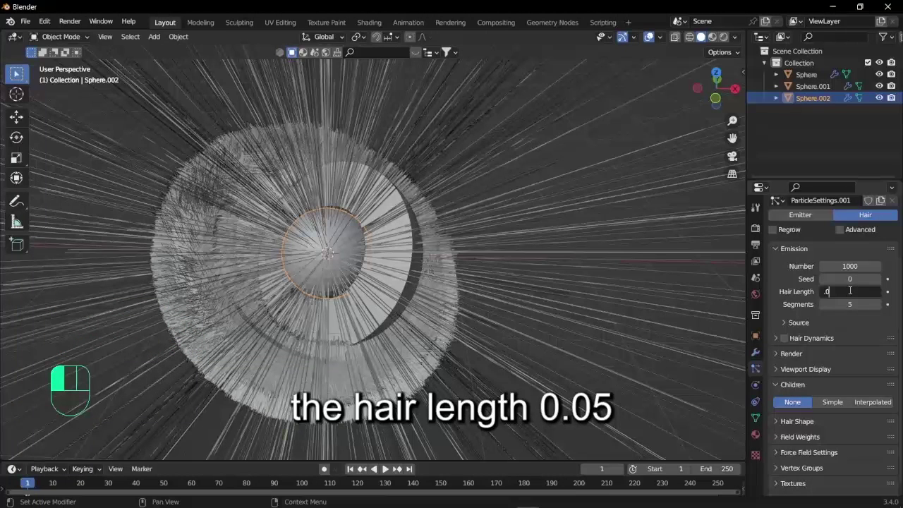
pyautogui.write('5')
pyautogui.press('Return')
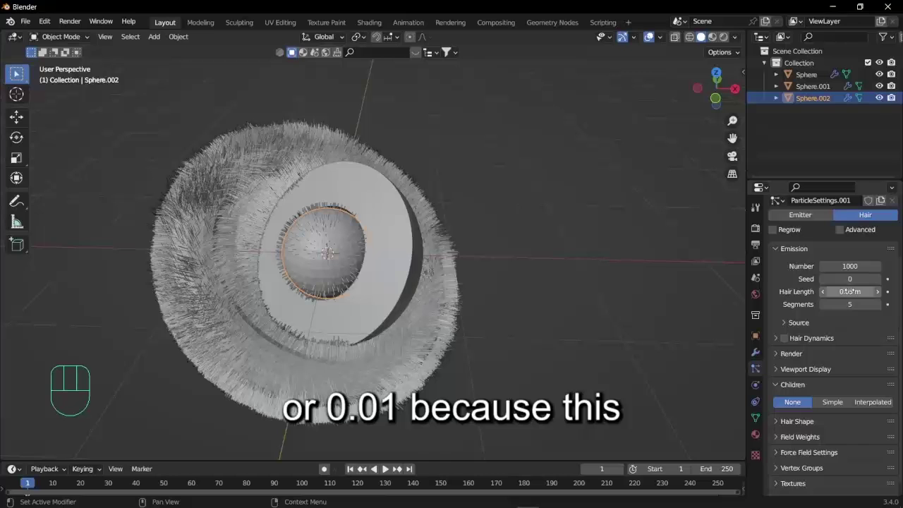
pyautogui.scroll(2, 236, 213)
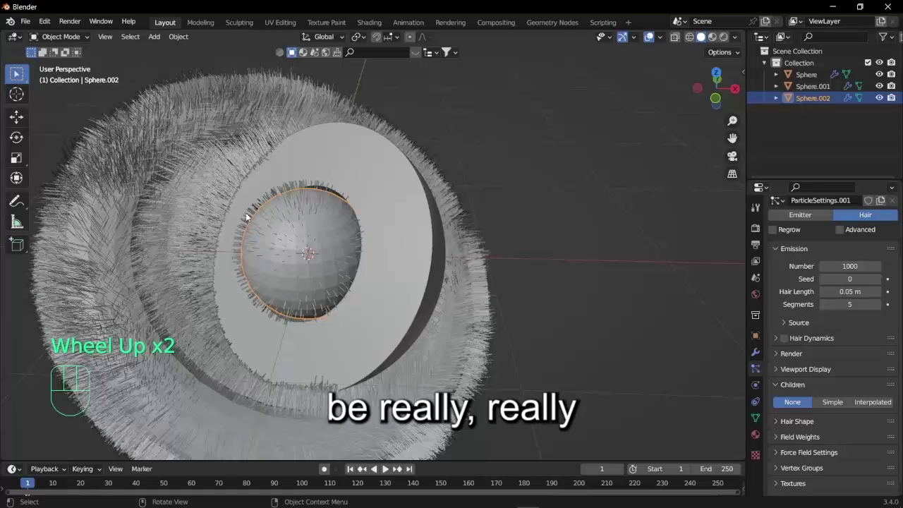
pyautogui.scroll(-2, 441, 261)
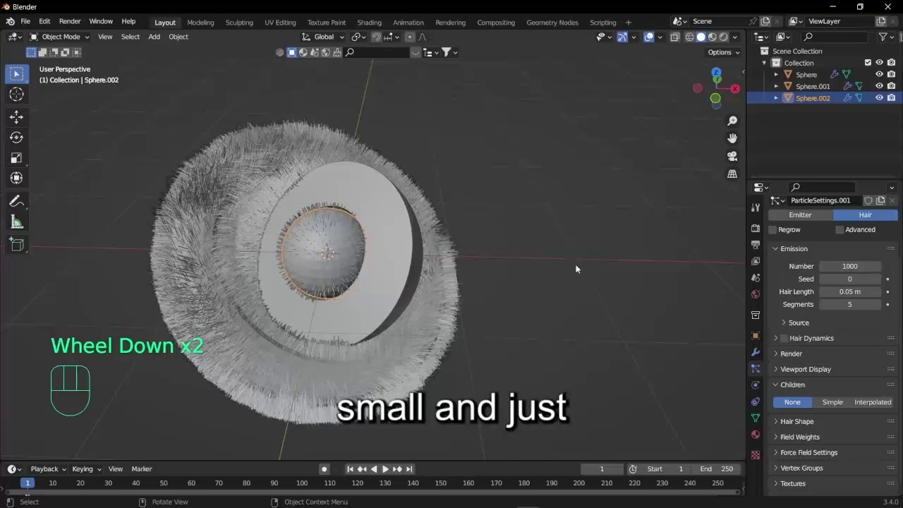
pyautogui.click(825, 404)
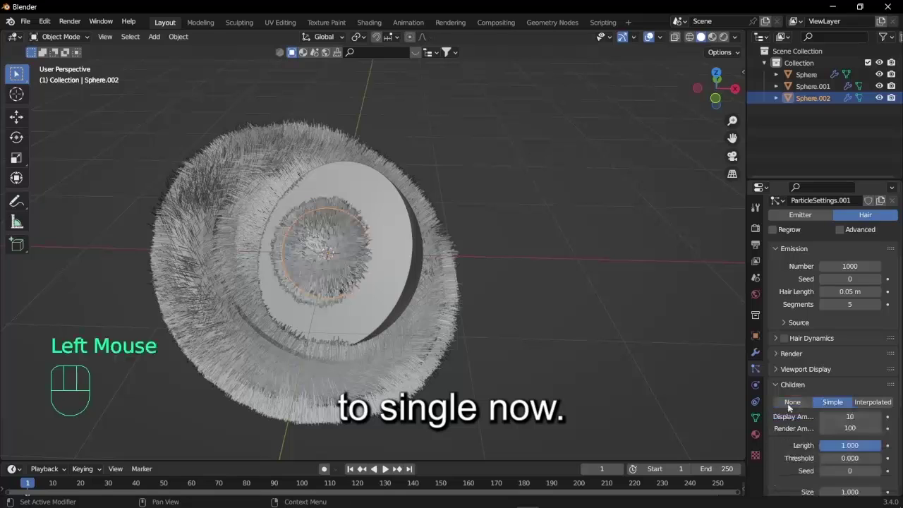
# Set the outer fur sphere's child hair Kink Type to Radial.
pyautogui.click(206, 255)
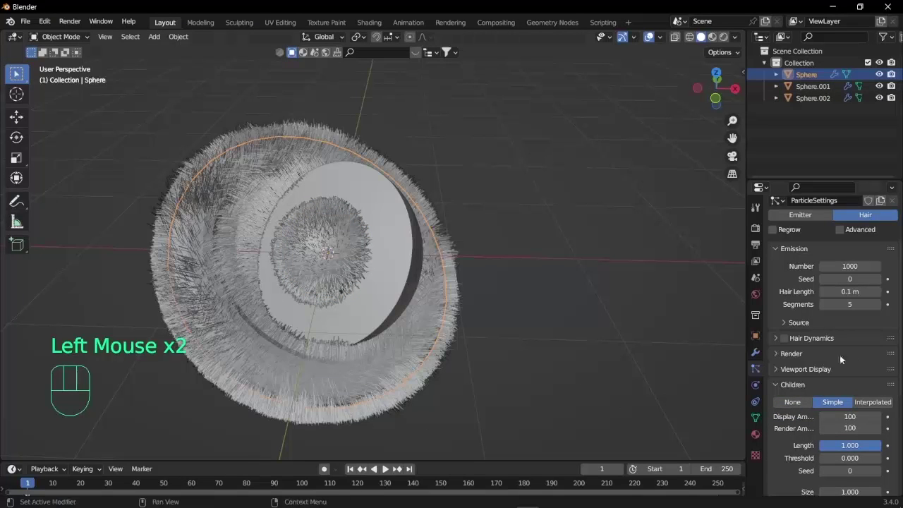
pyautogui.scroll(-4, 884, 394)
pyautogui.scroll(-2, 845, 395)
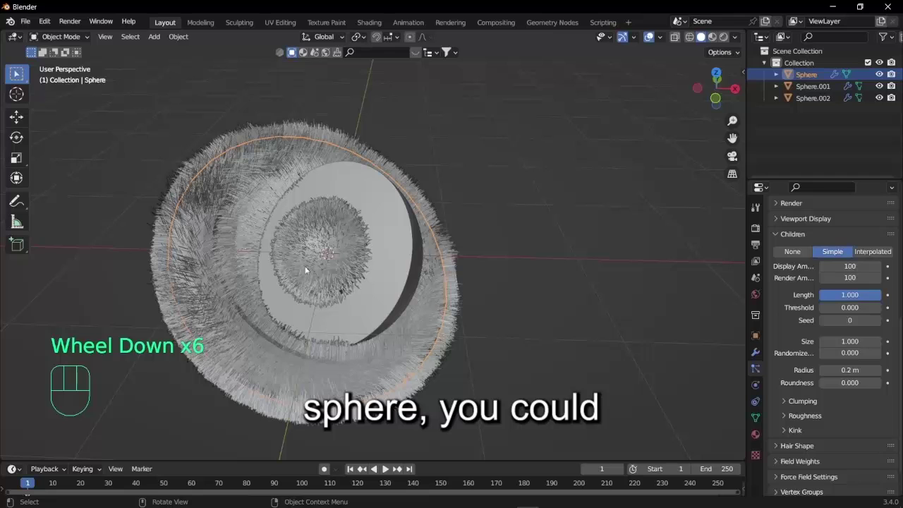
pyautogui.scroll(-2, 775, 391)
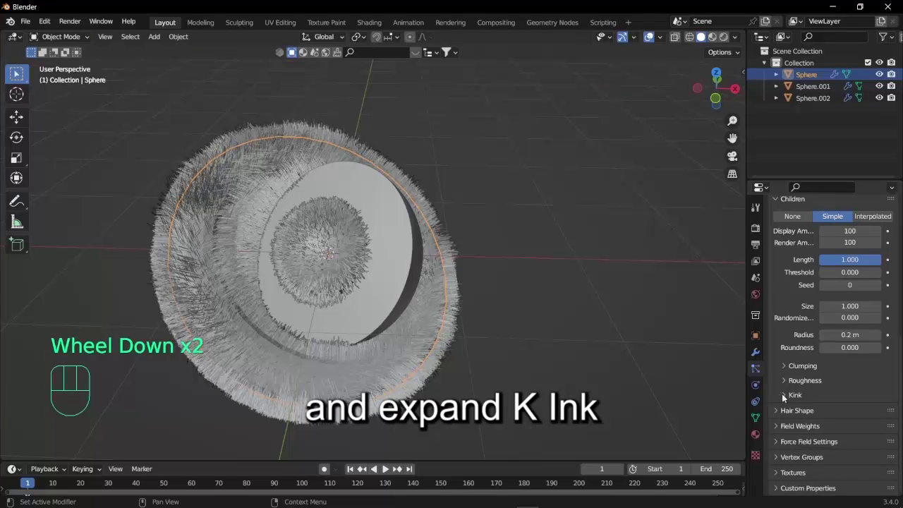
pyautogui.click(782, 394)
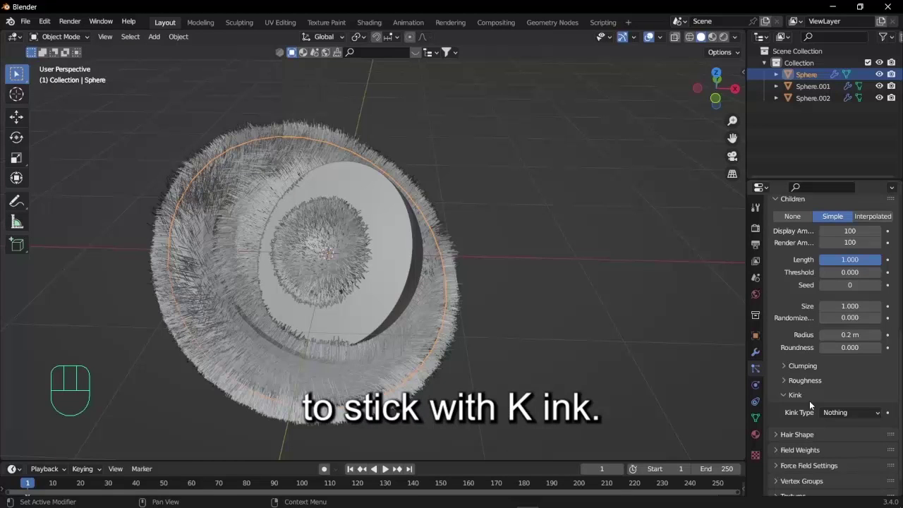
pyautogui.click(834, 413)
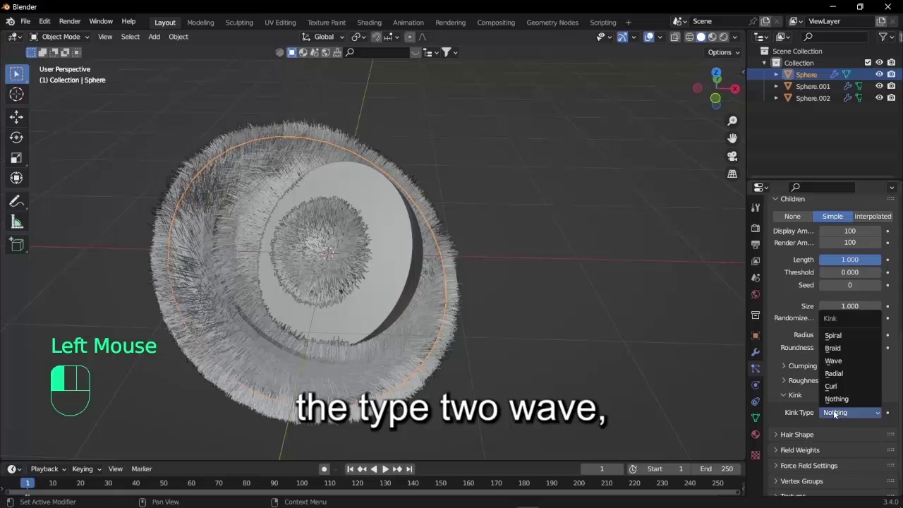
pyautogui.click(838, 372)
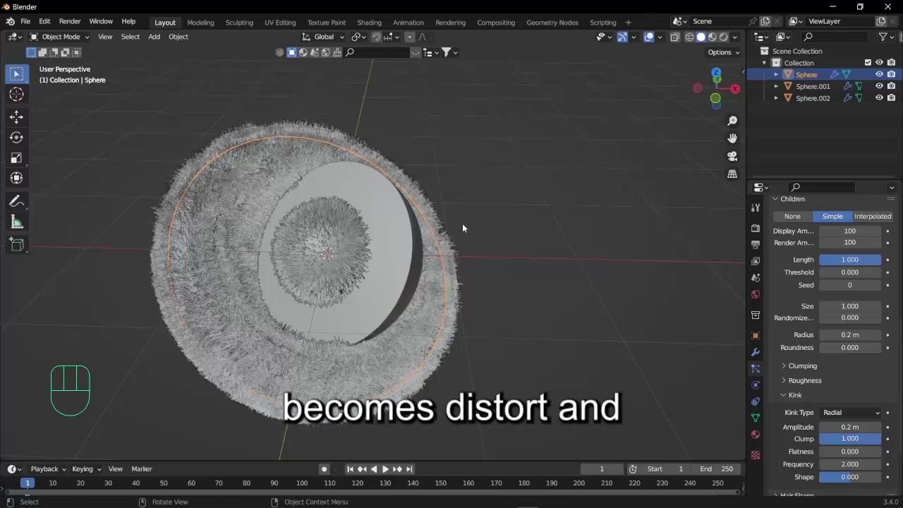
pyautogui.click(333, 226)
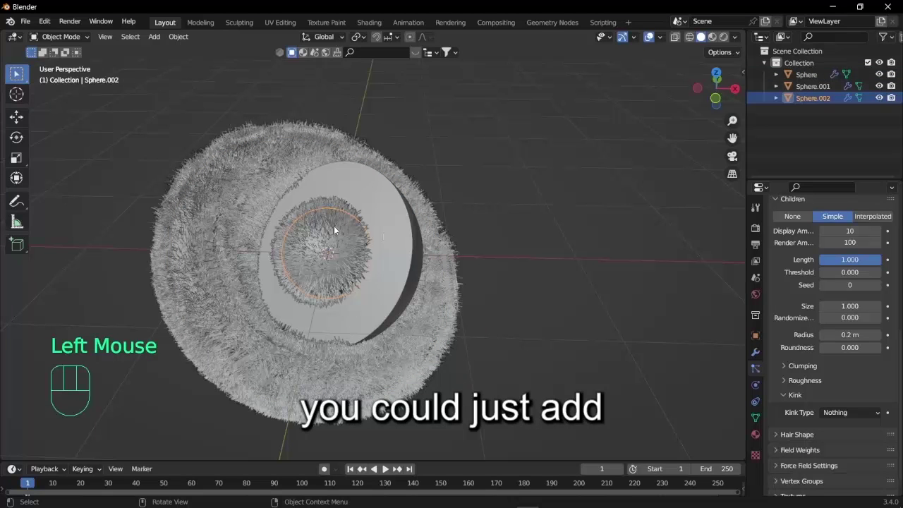
# Set Sphere.002's child Kink Type to Radial and scale it down to about 0.9.
pyautogui.click(840, 413)
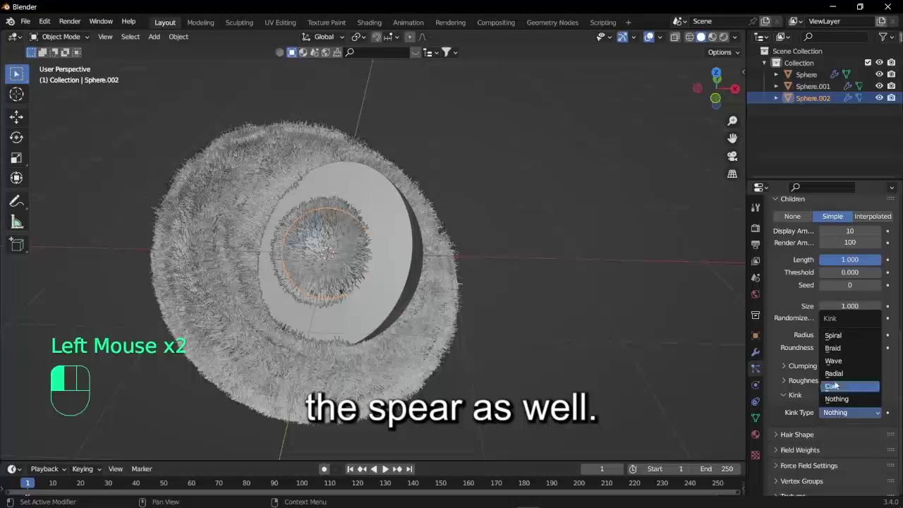
pyautogui.click(834, 373)
pyautogui.scroll(2, 462, 289)
pyautogui.middleClick(462, 289)
pyautogui.scroll(-2, 462, 289)
pyautogui.scroll(2, 462, 289)
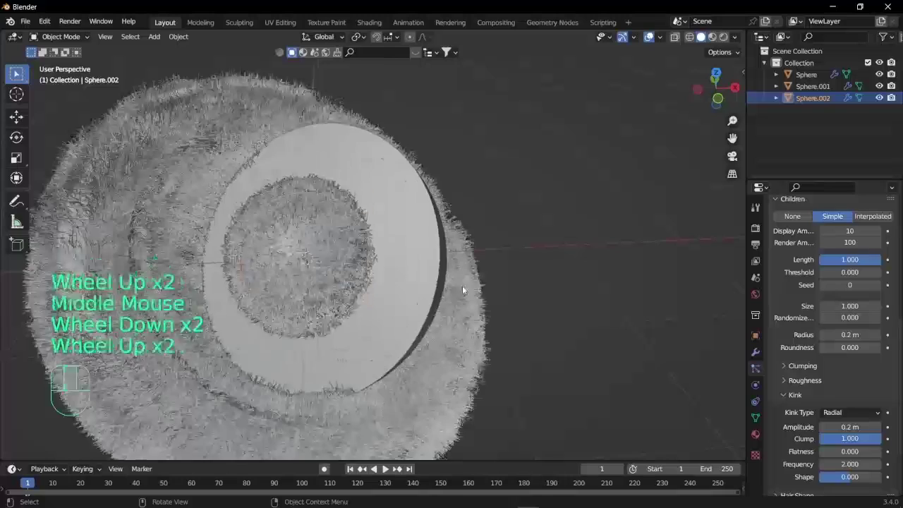
pyautogui.moveTo(462, 285); pyautogui.dragTo(522, 310, button='middle')
pyautogui.press('s')
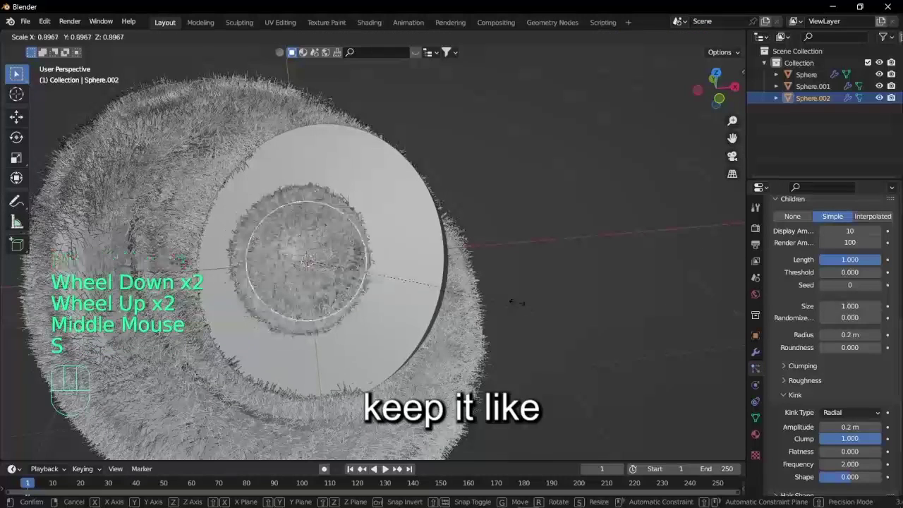
pyautogui.click(503, 304)
pyautogui.scroll(-3, 504, 306)
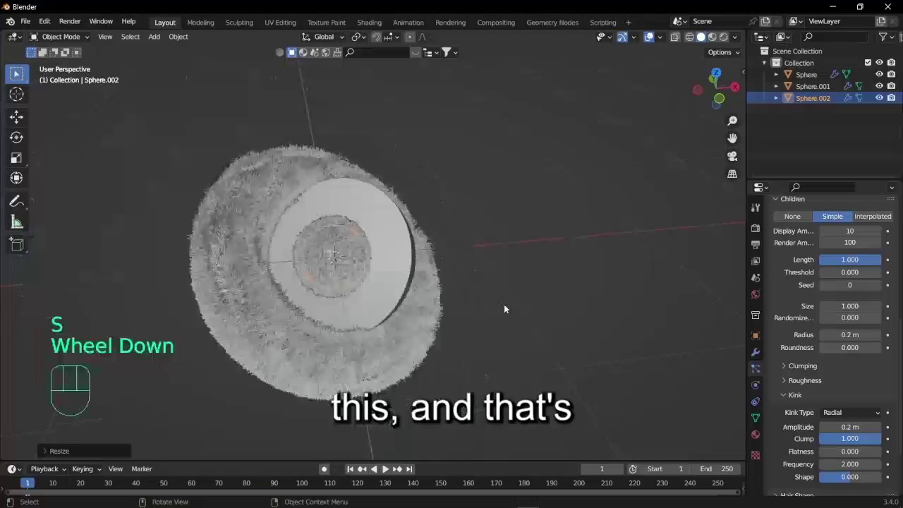